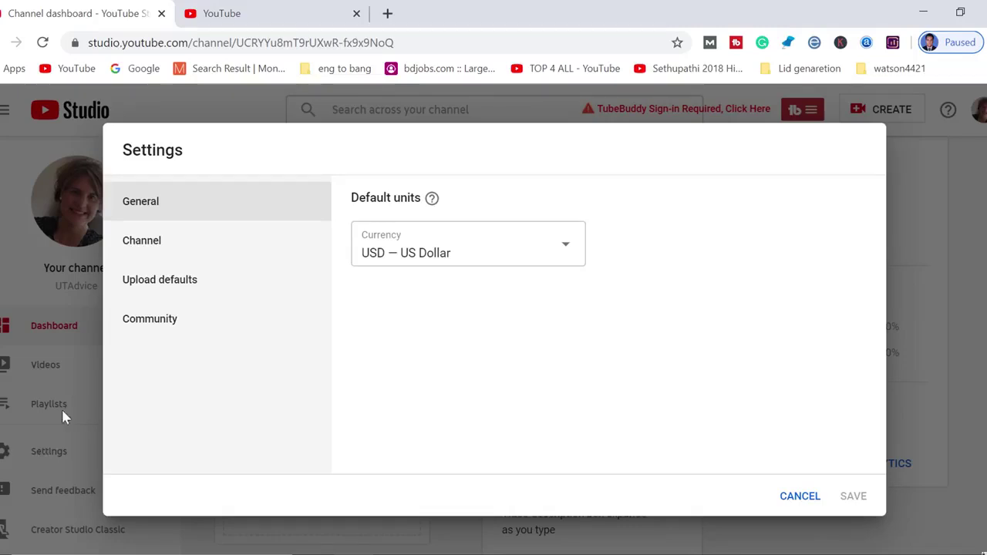
- Choose United States as the Country under Channel basic info and save the settings
click(158, 242)
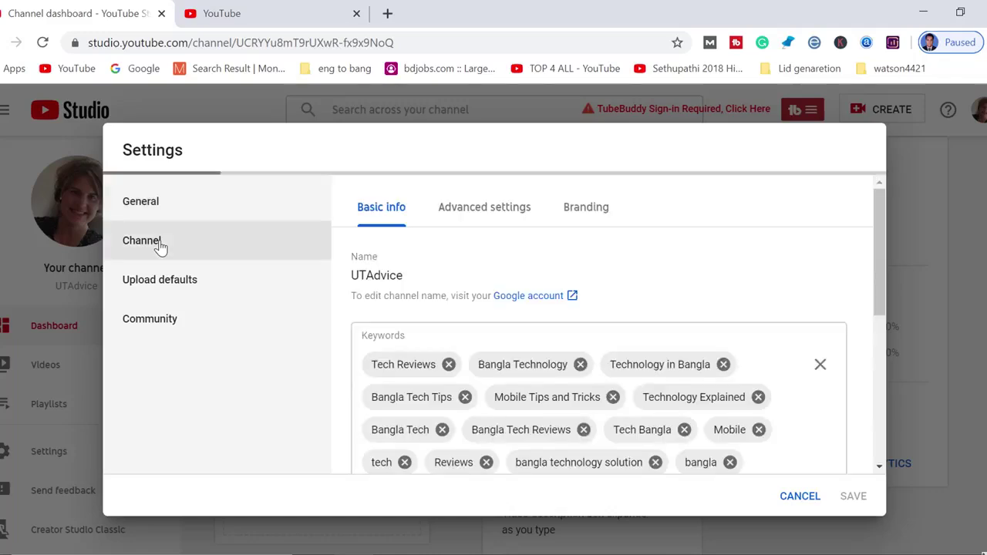
scroll(676, 298, down, 5)
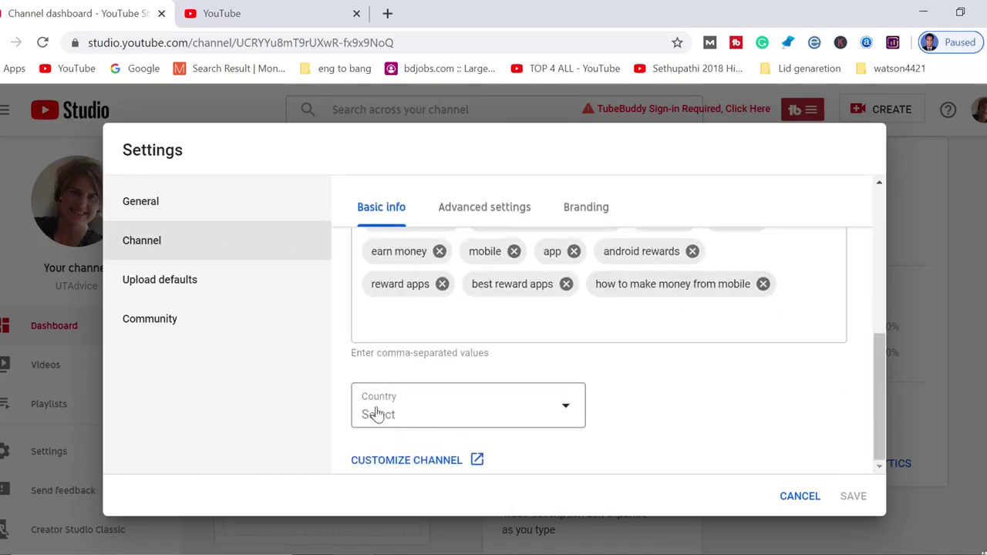
click(553, 415)
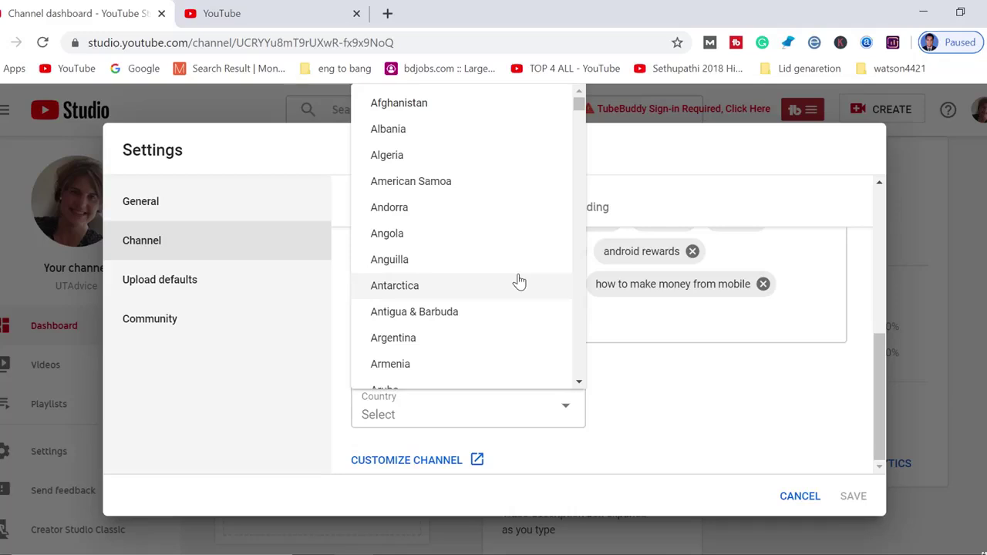
scroll(522, 275, down, 8)
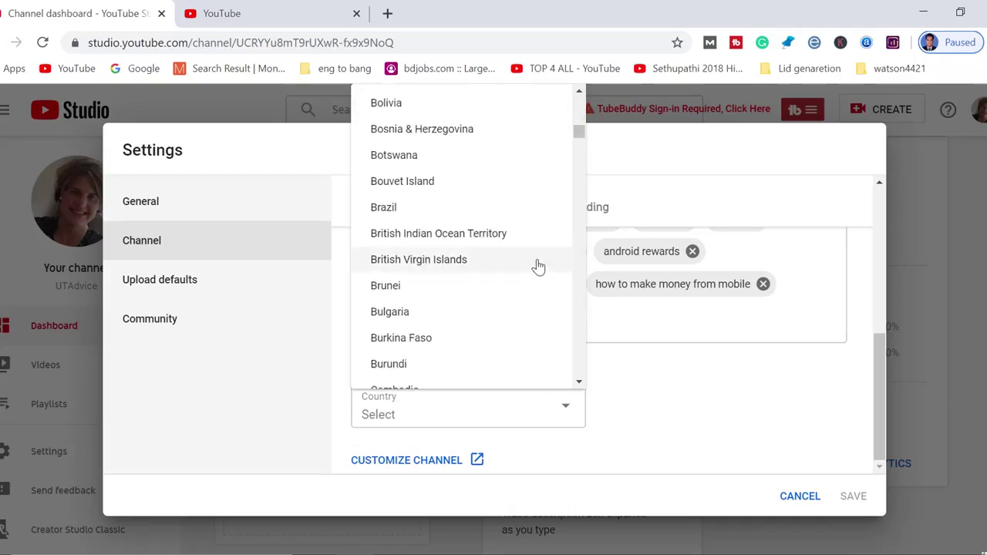
scroll(536, 265, up, 2)
scroll(424, 173, up, 1)
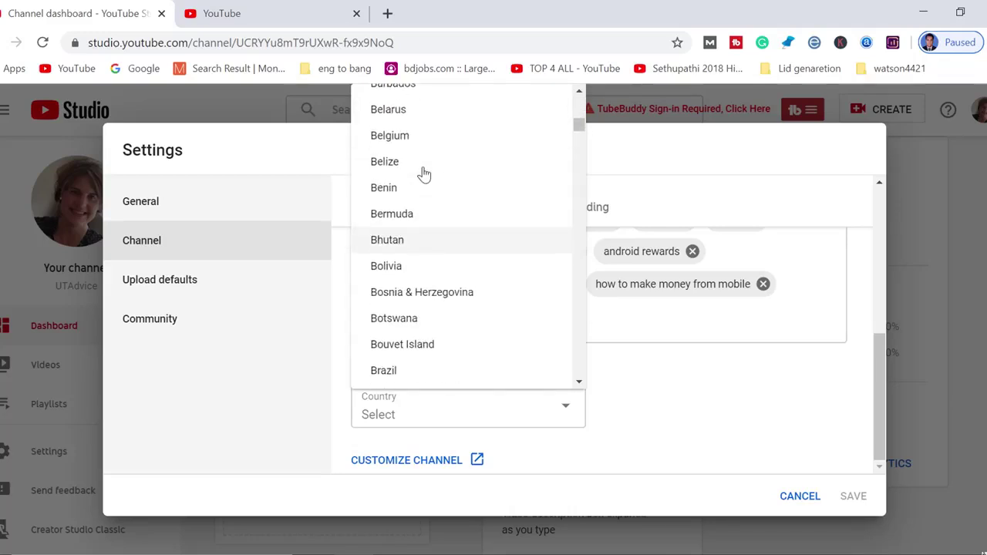
scroll(425, 269, down, 4)
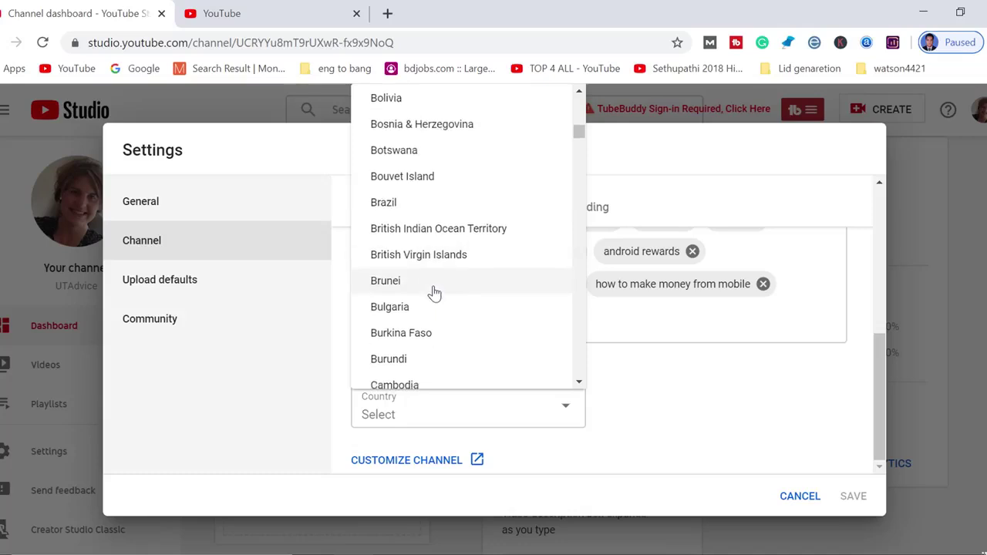
scroll(434, 292, down, 3)
scroll(435, 293, down, 10)
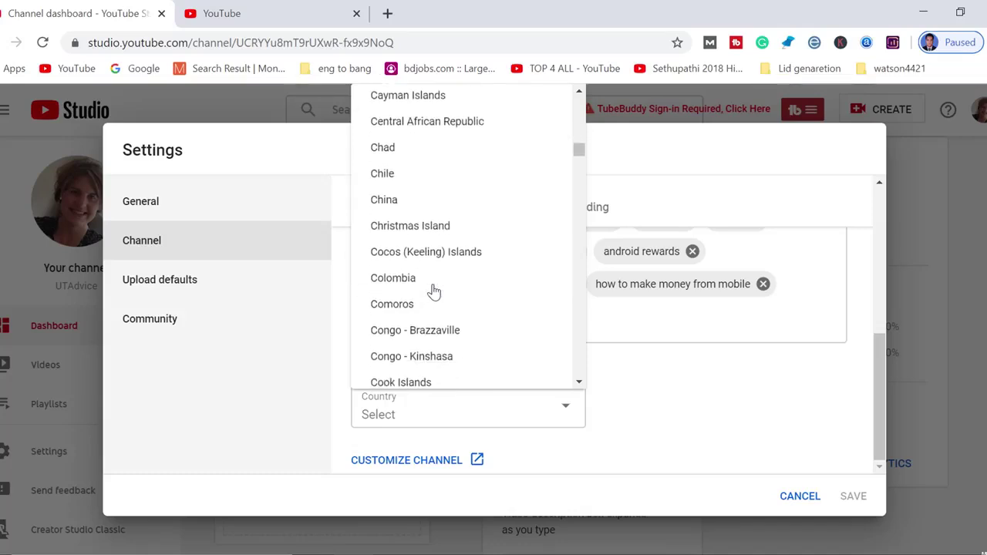
scroll(434, 293, down, 4)
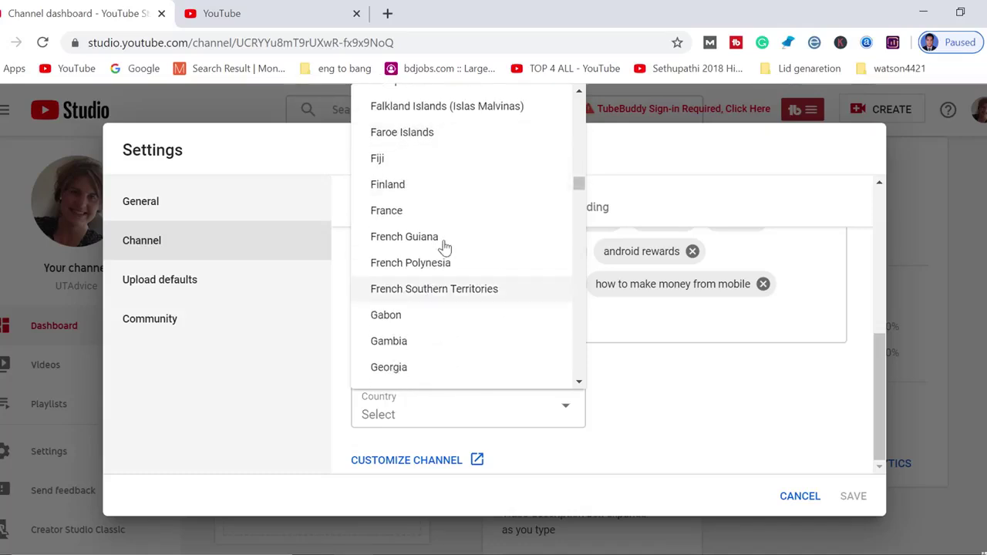
scroll(460, 293, up, 1)
scroll(462, 288, down, 9)
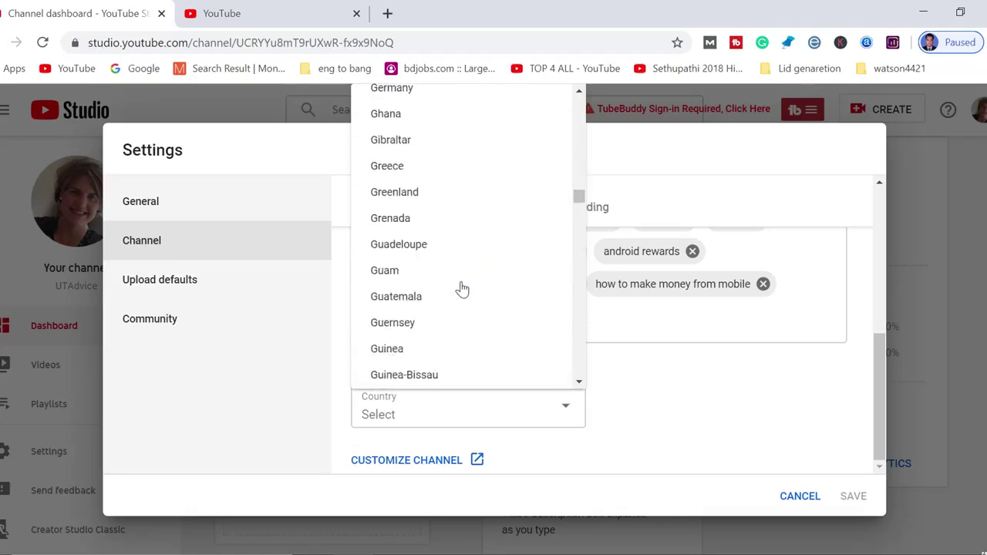
scroll(462, 289, down, 10)
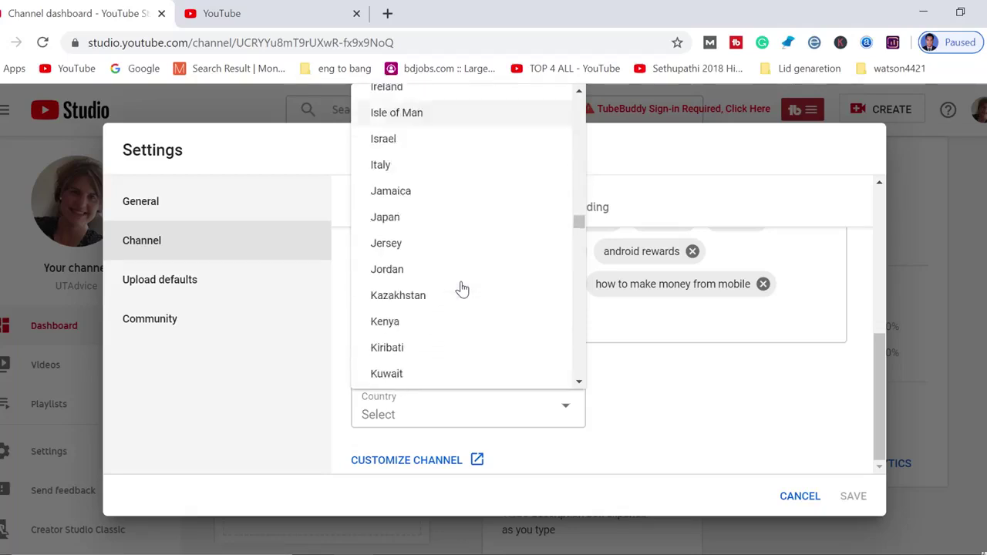
scroll(462, 288, down, 12)
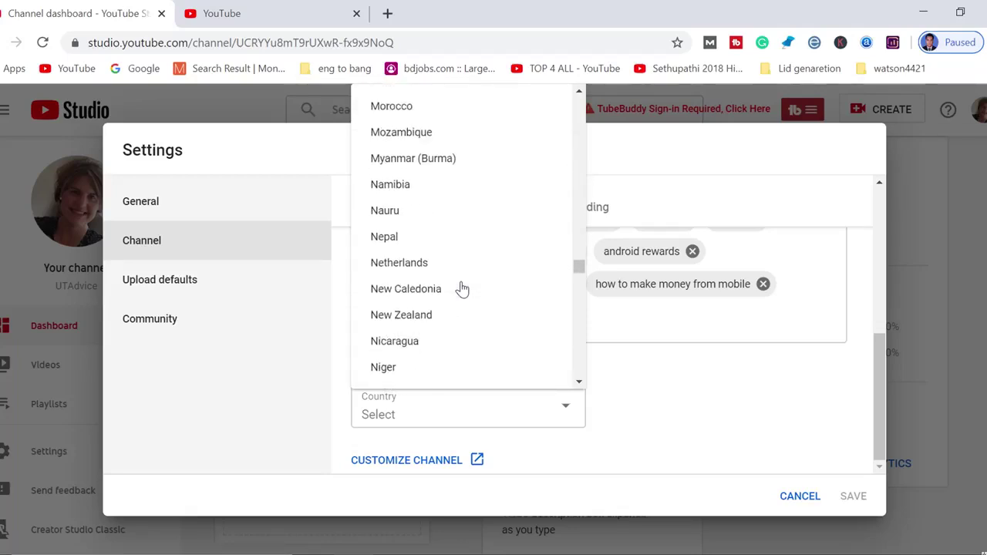
scroll(462, 288, down, 12)
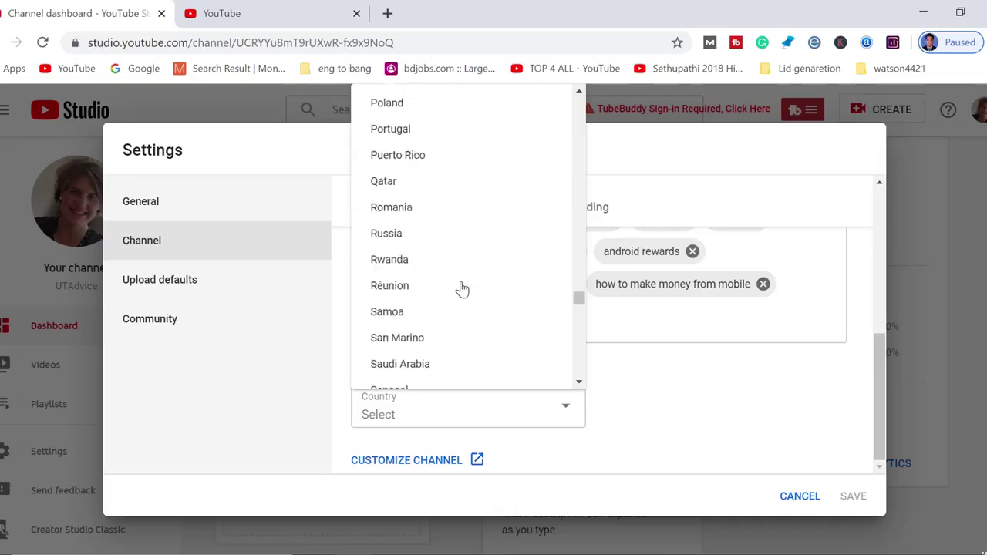
scroll(461, 287, down, 13)
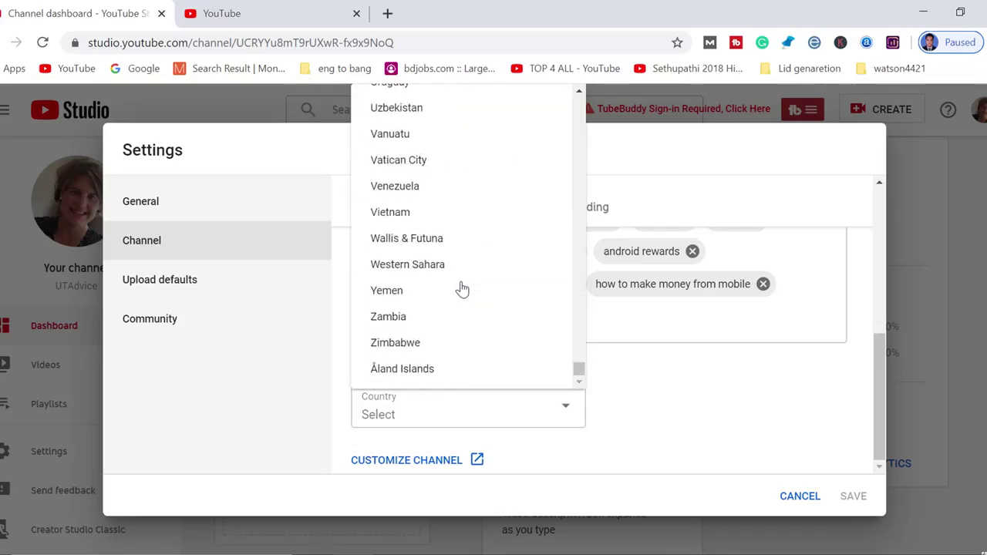
scroll(459, 287, up, 5)
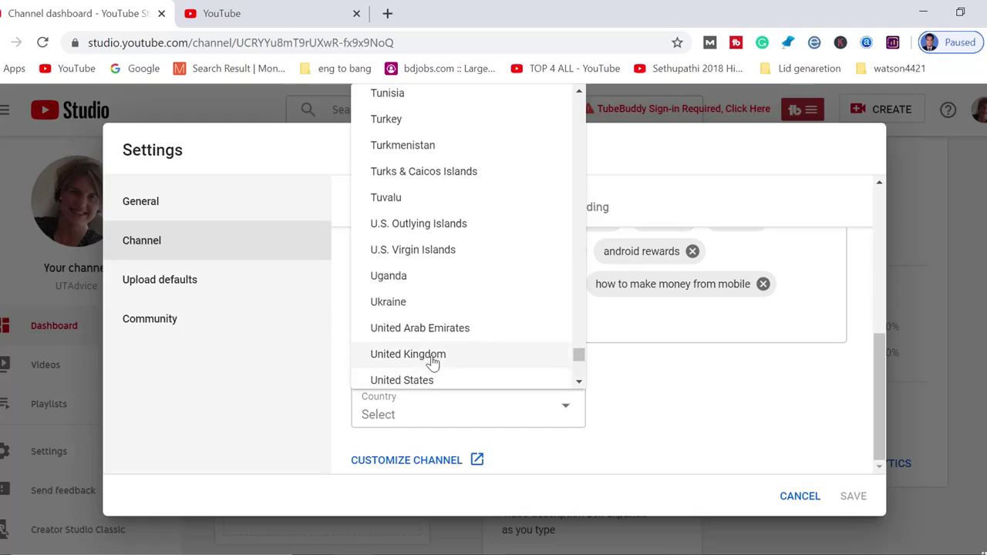
scroll(430, 332, down, 1)
click(432, 307)
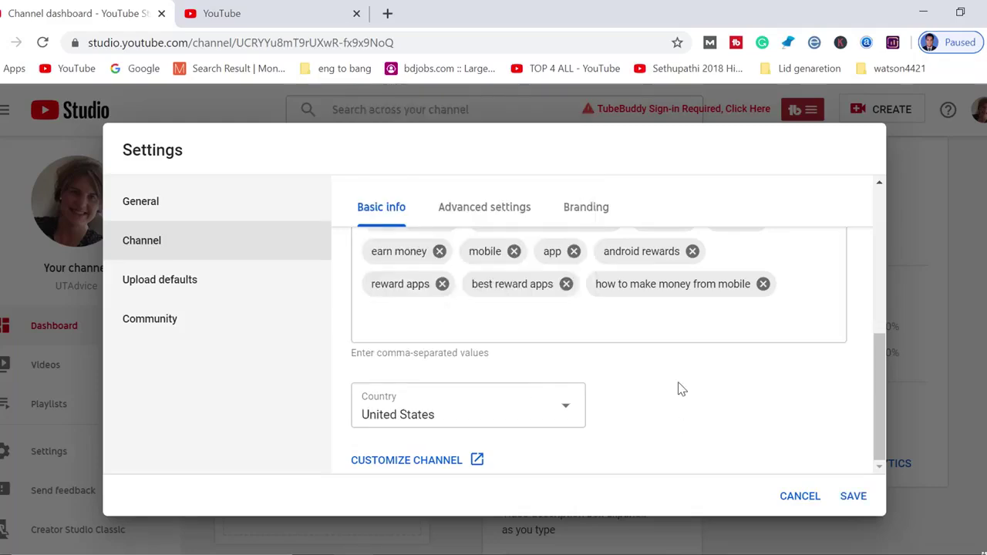
click(854, 498)
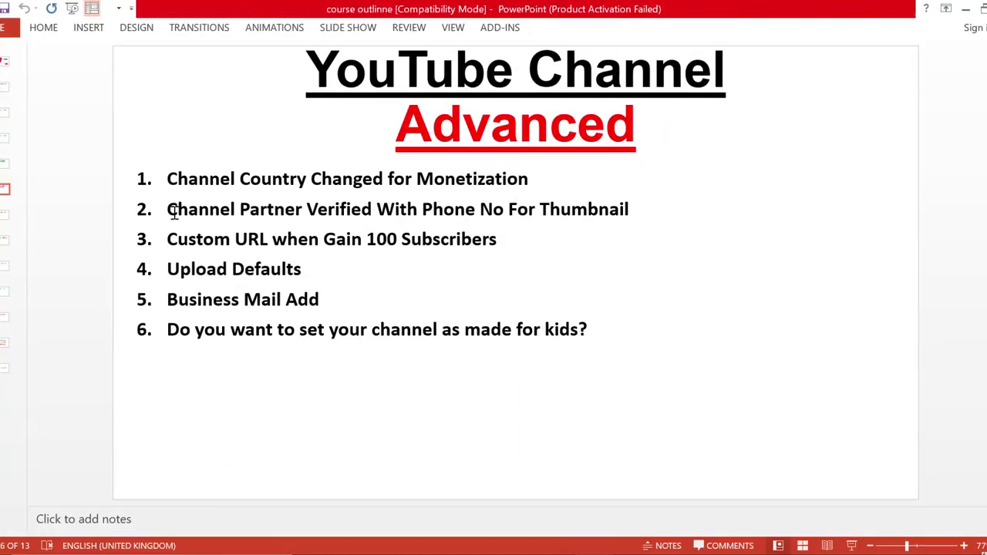
- Highlight 'With Phone No For Thumbnail' in topic 2 of the YouTube Channel Advanced slide
drag(376, 211, 646, 210)
click(646, 210)
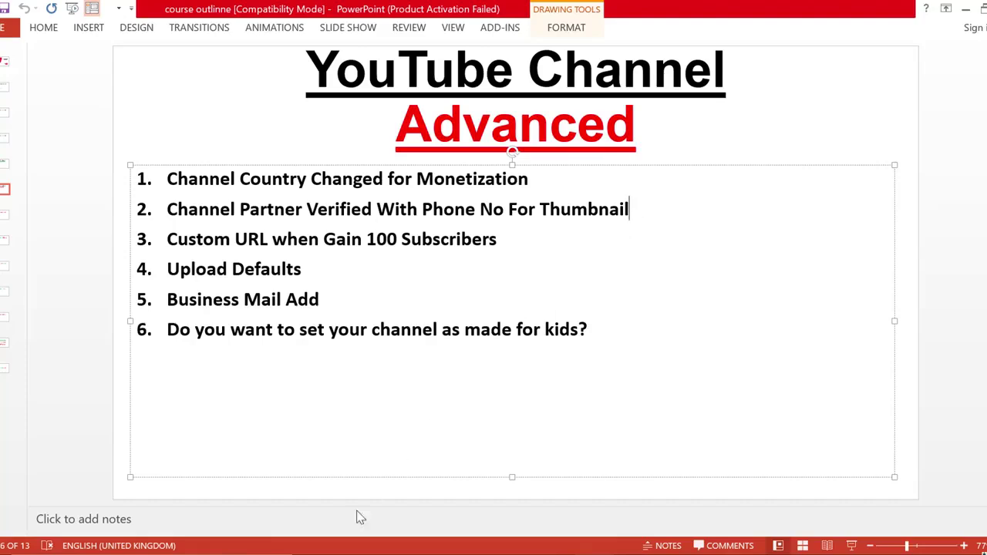
- Return to Chrome and scroll through the YouTube home feed of recommended videos
click(340, 554)
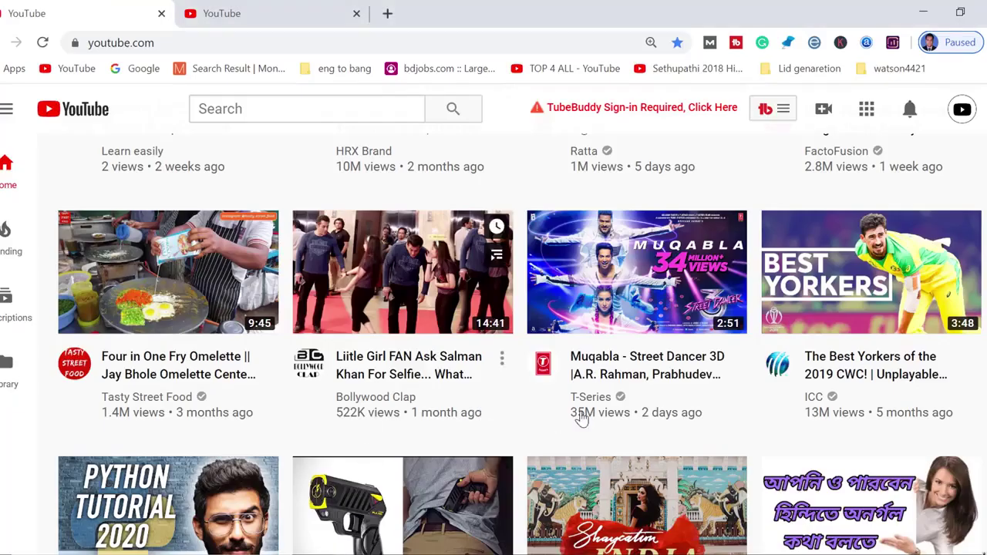
scroll(558, 414, down, 1)
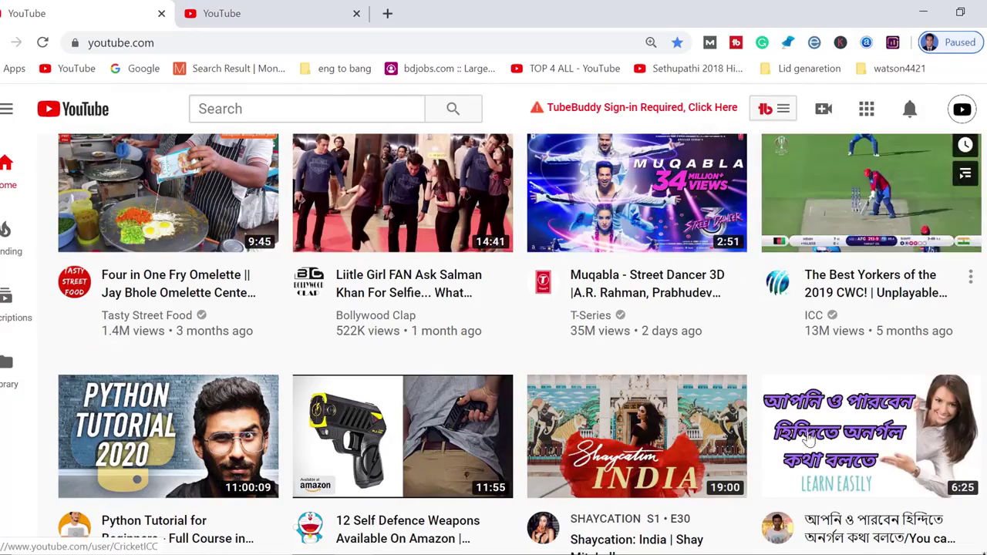
scroll(619, 319, down, 1)
scroll(619, 318, down, 1)
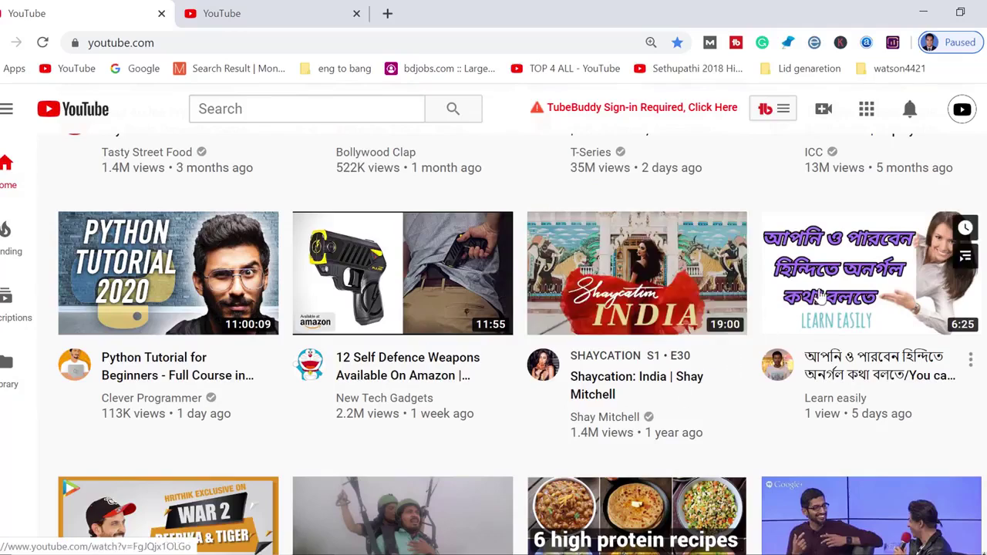
mouse_move(336, 330)
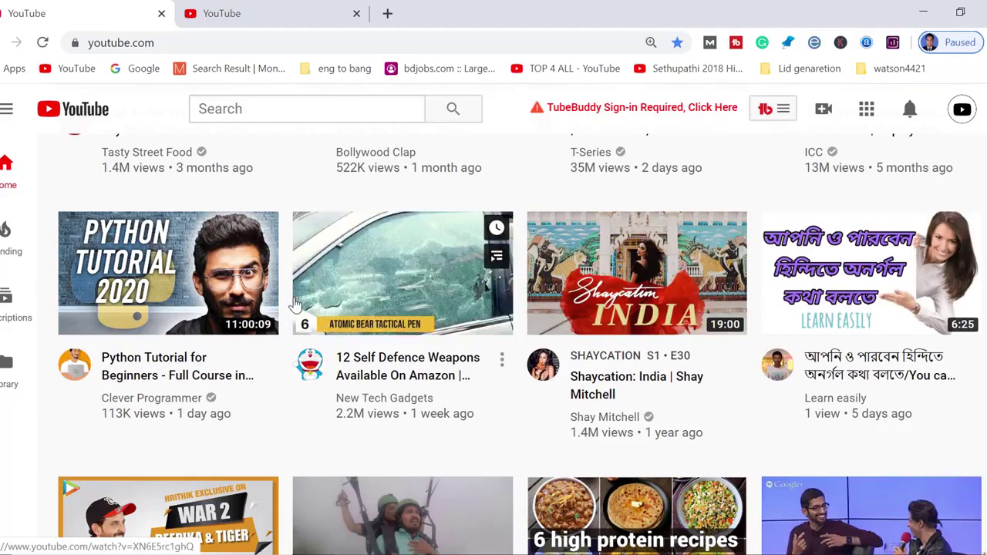
scroll(346, 440, down, 2)
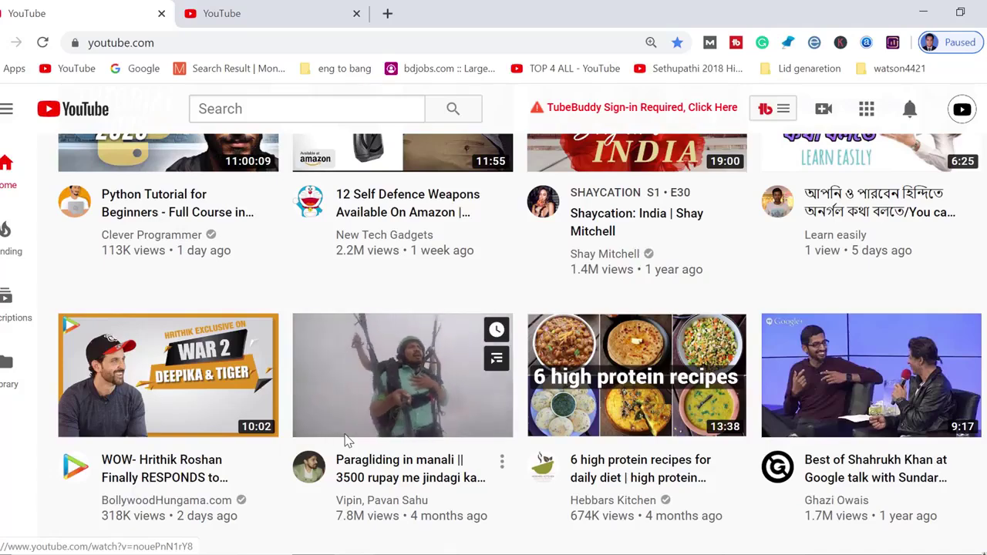
scroll(400, 401, up, 4)
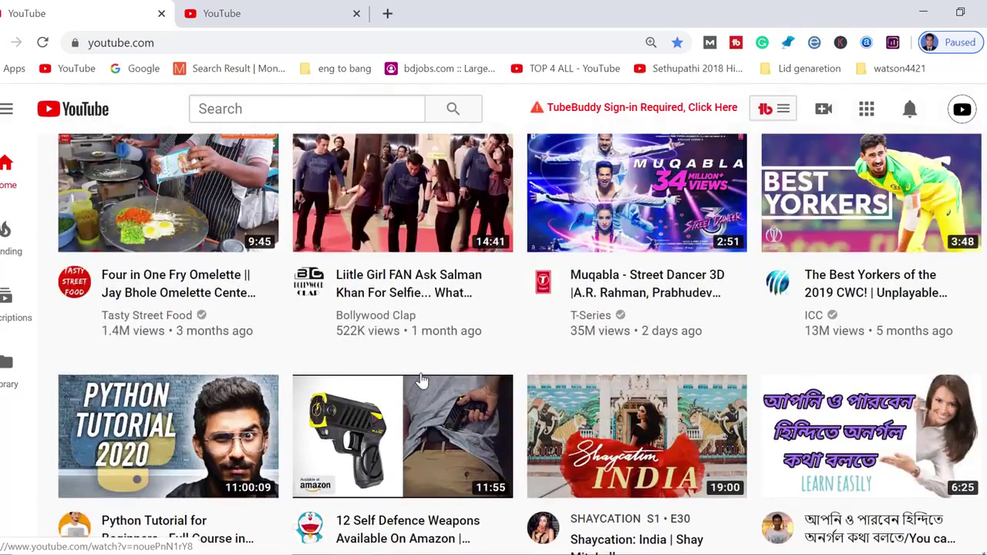
scroll(421, 380, up, 1)
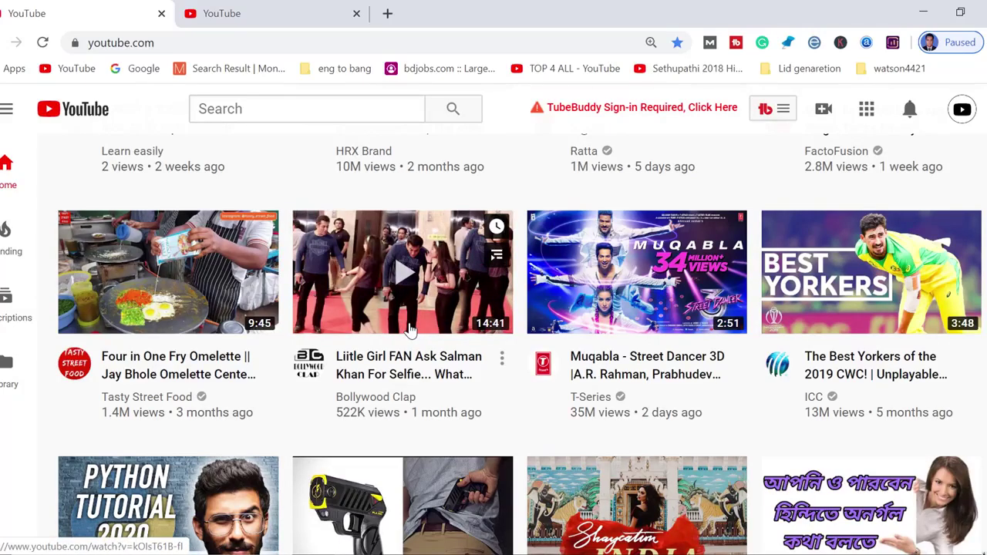
- Switch to the Studio tab and go back to Creator Studio Classic, giving 'Other' as the reason
click(256, 9)
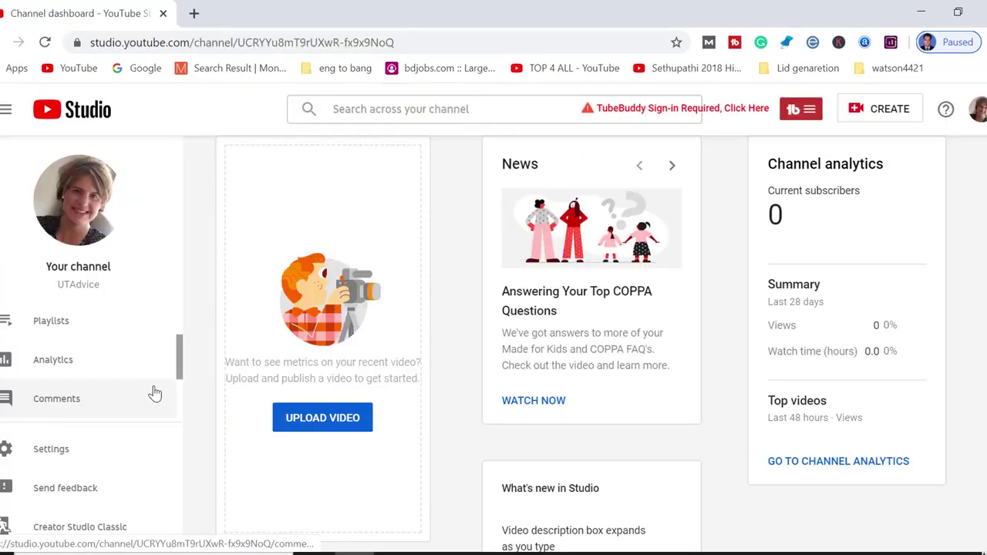
scroll(152, 393, down, 3)
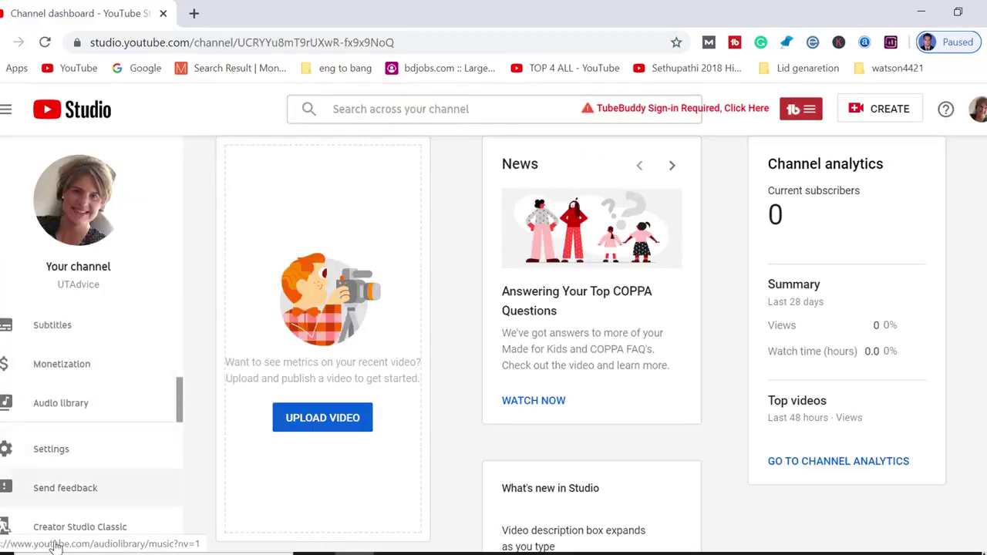
scroll(73, 536, up, 3)
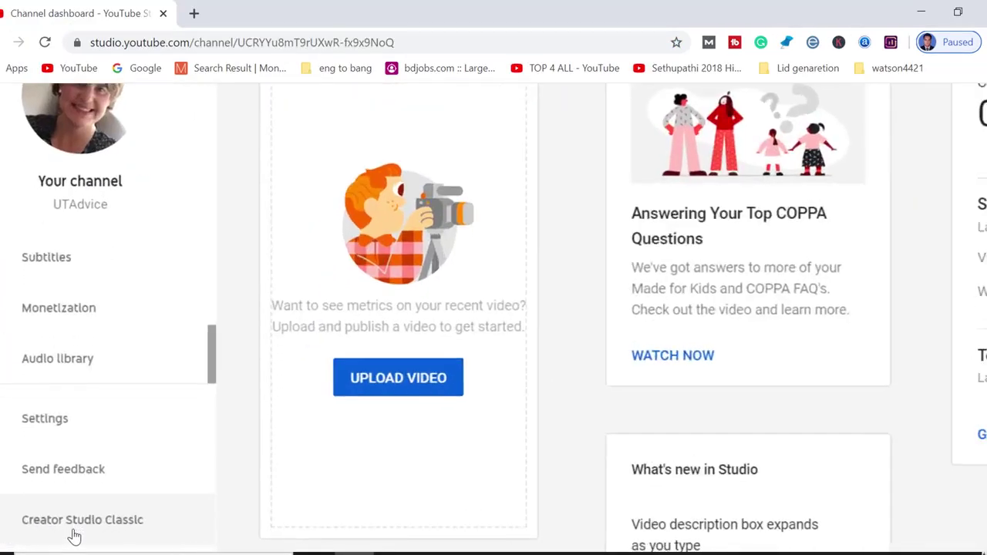
click(74, 536)
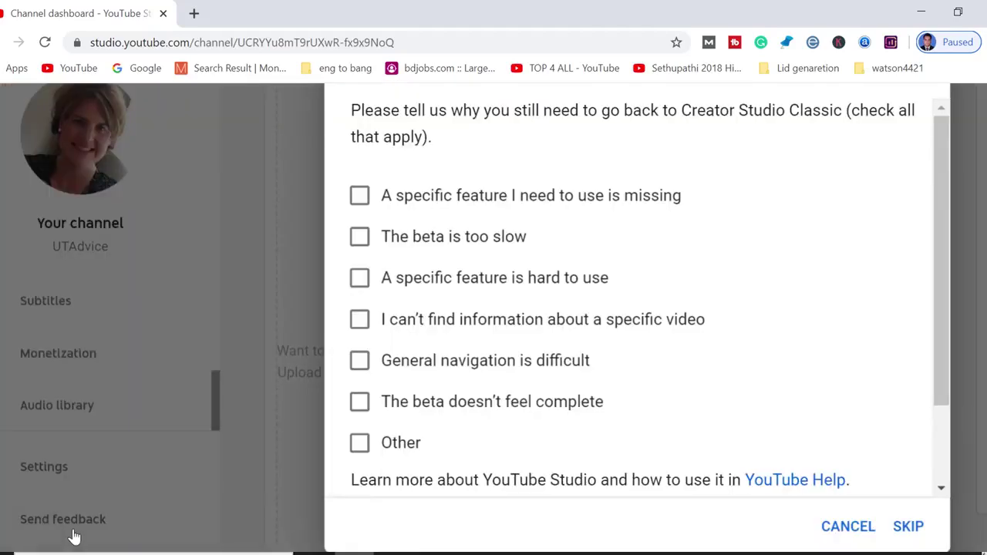
click(377, 452)
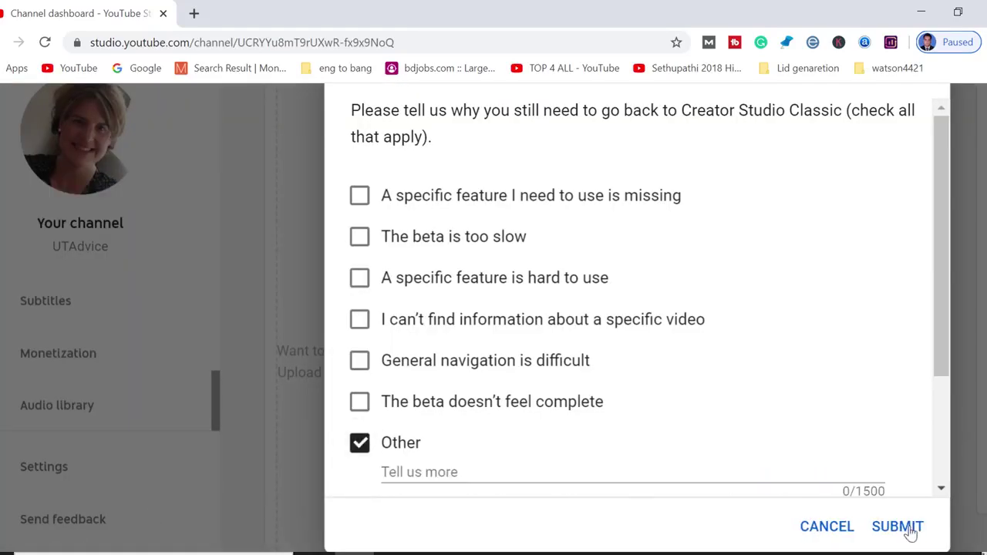
scroll(715, 432, down, 1)
key(Escape)
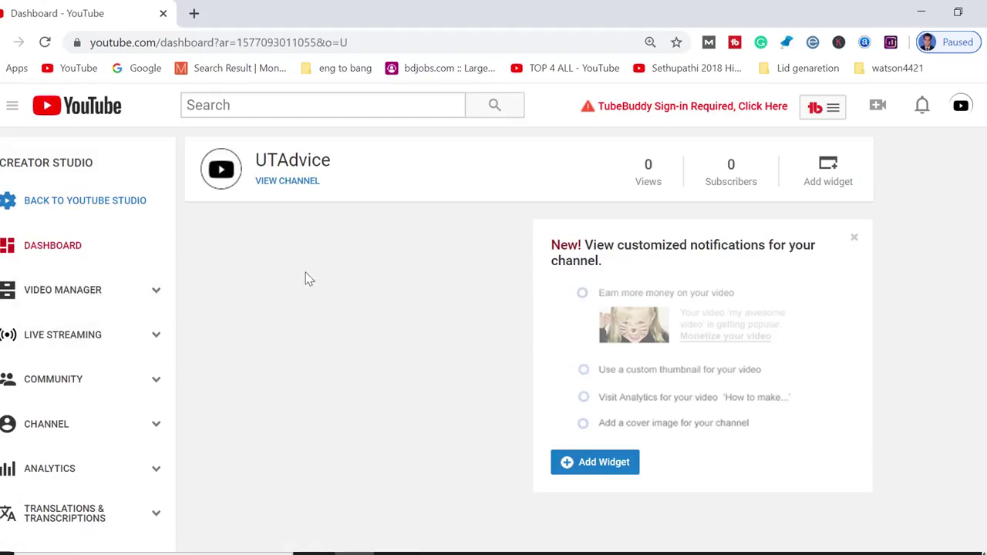
- Open Status and features, review the feature cards, and start the channel's phone verification
scroll(304, 277, down, 1)
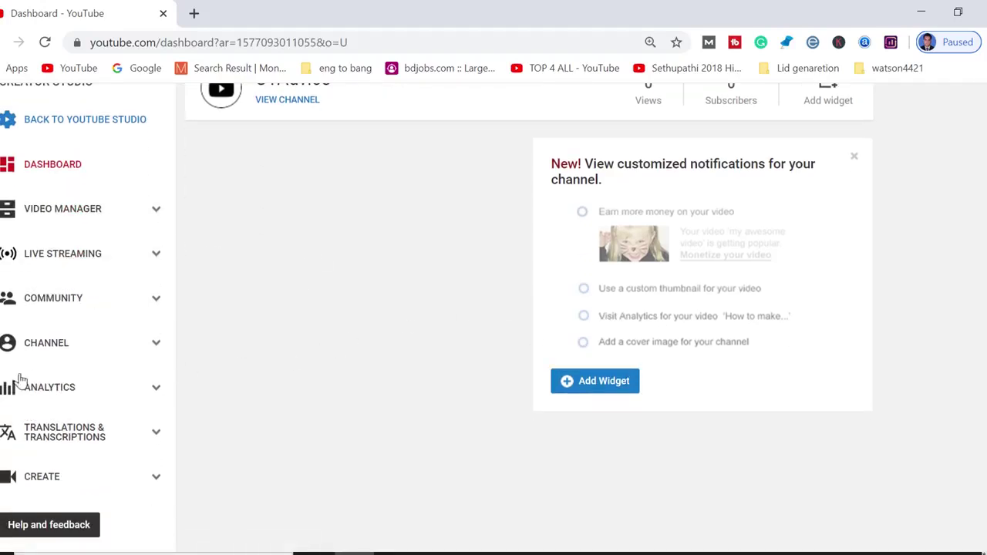
click(108, 346)
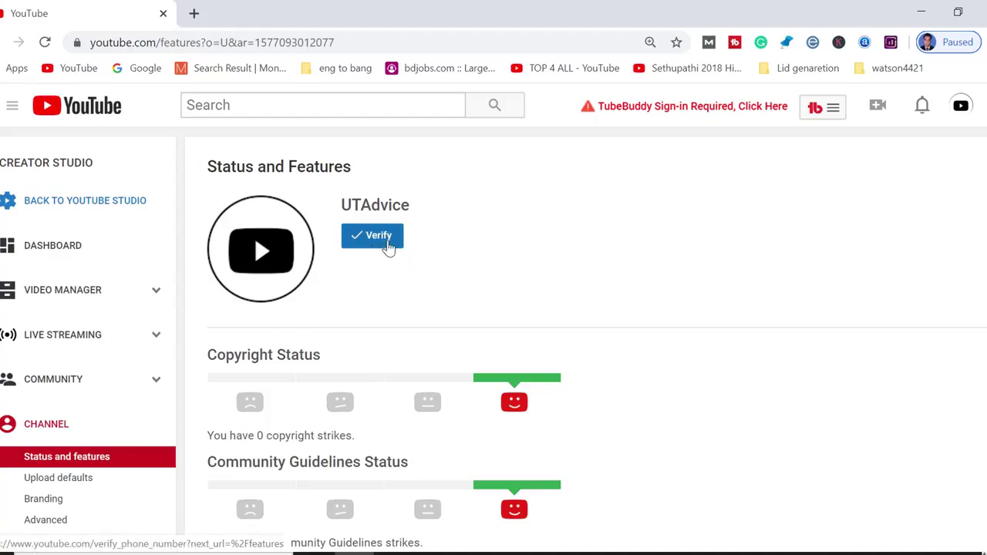
scroll(401, 250, down, 3)
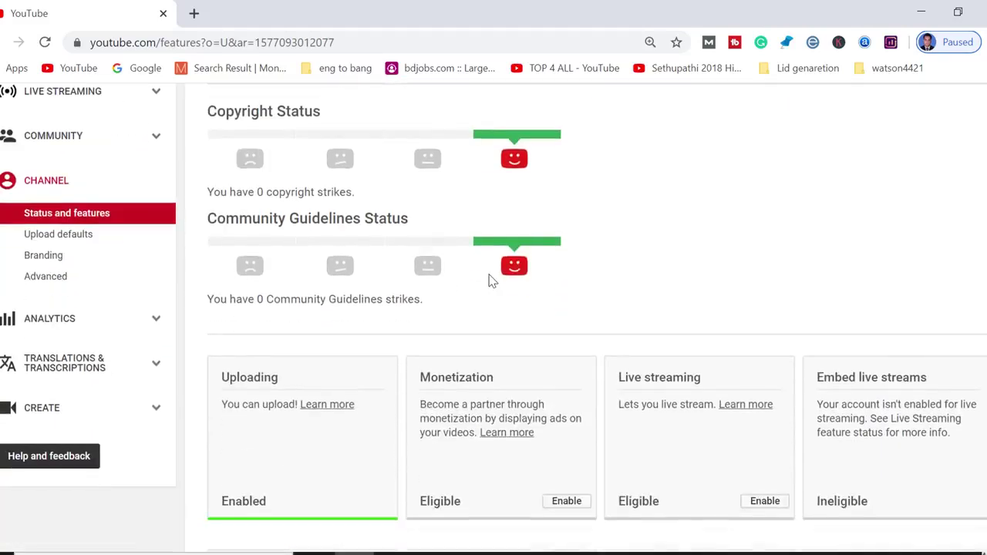
scroll(520, 278, down, 5)
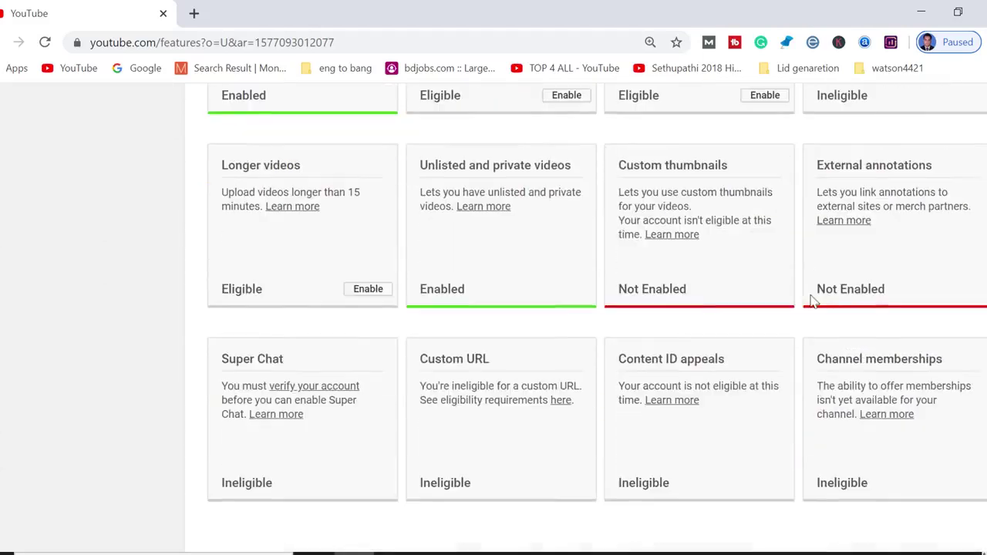
scroll(695, 285, up, 1)
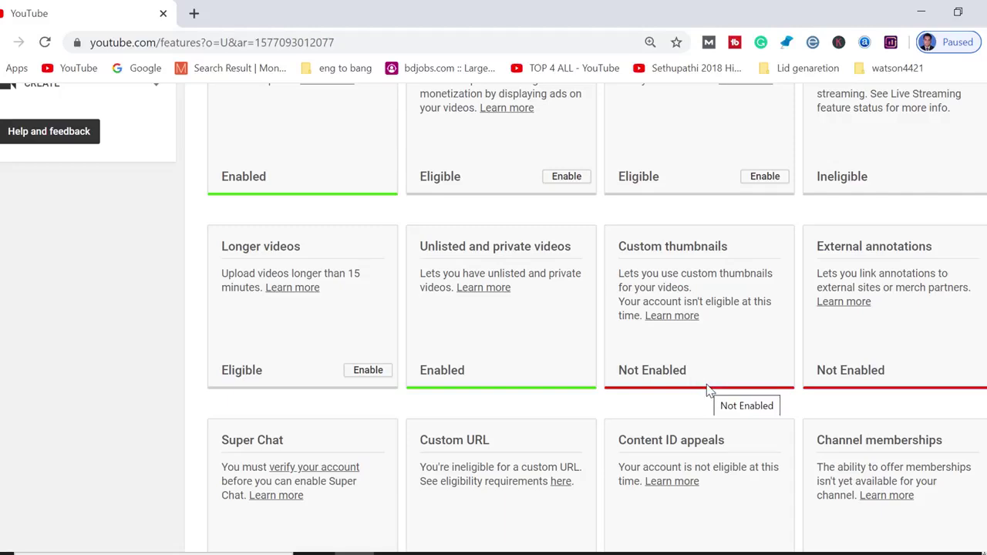
scroll(532, 379, up, 7)
scroll(692, 414, down, 5)
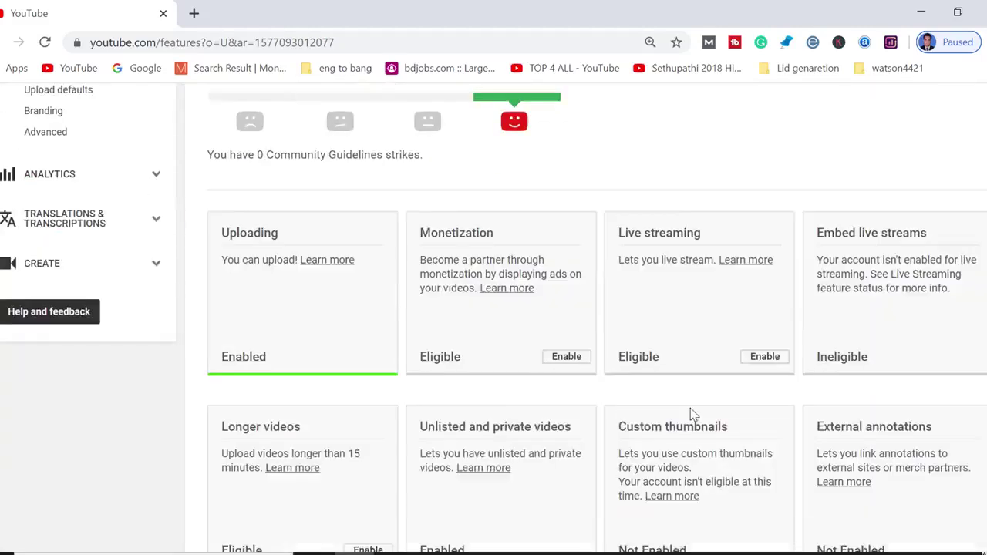
scroll(692, 415, down, 2)
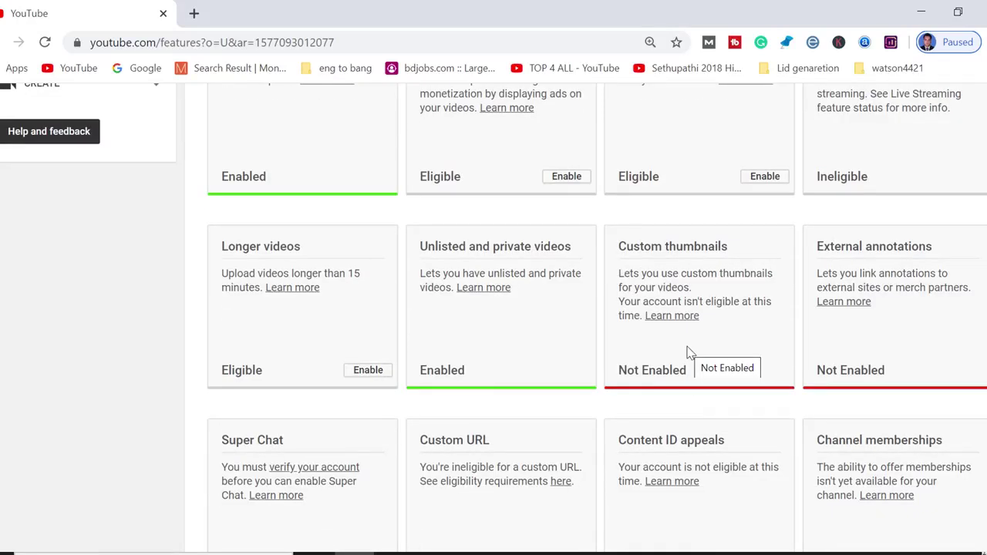
scroll(689, 351, up, 7)
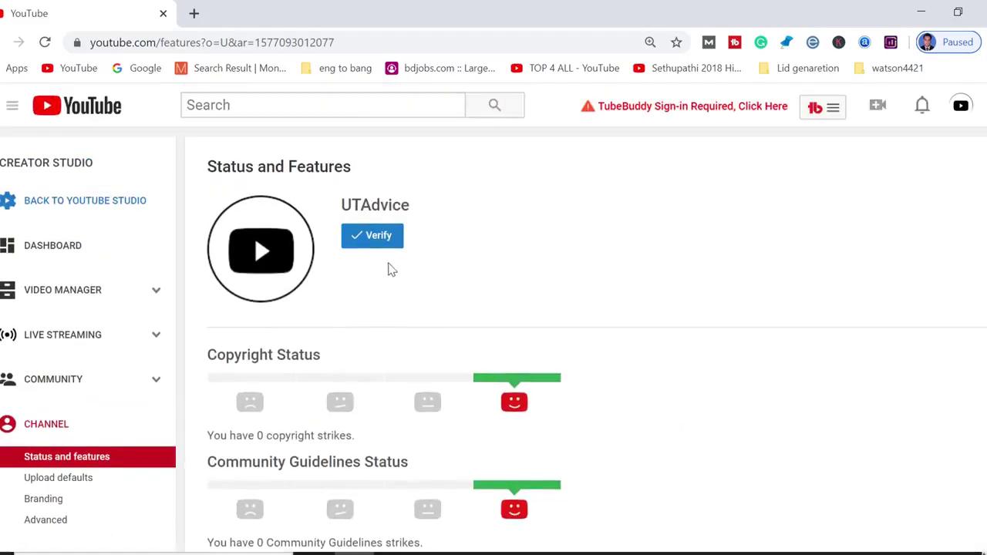
click(378, 236)
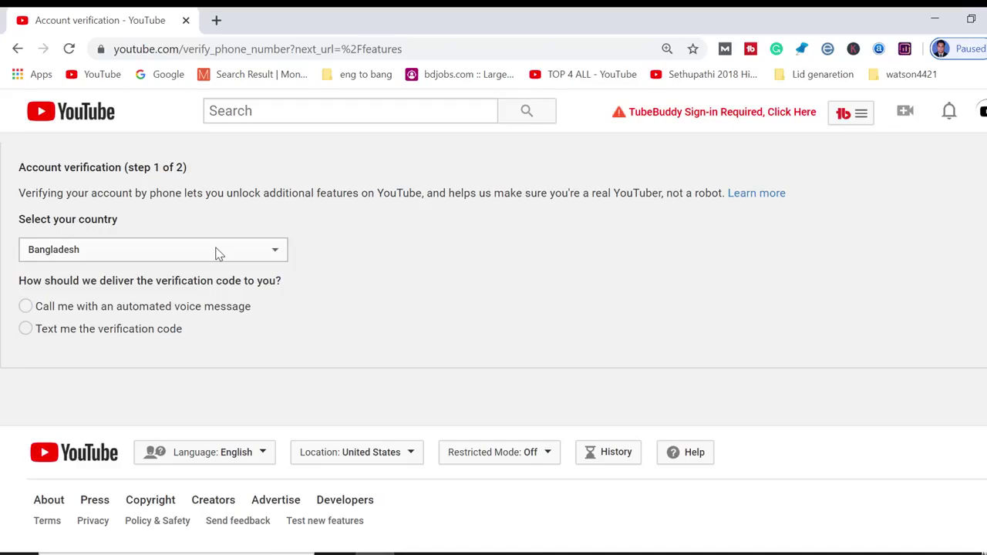
- Choose text-message delivery, enter the phone number, and submit it to get a code
click(25, 329)
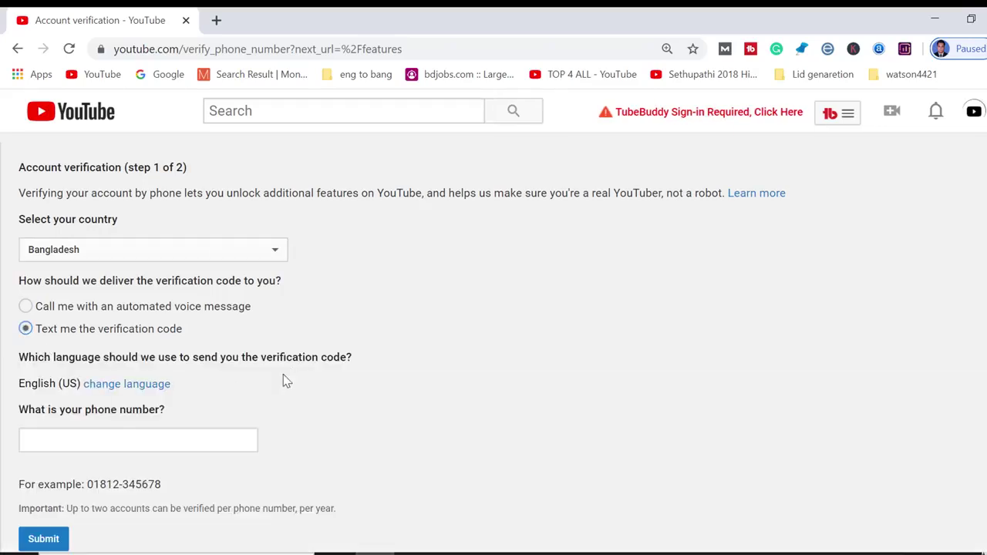
scroll(165, 394, down, 2)
click(173, 290)
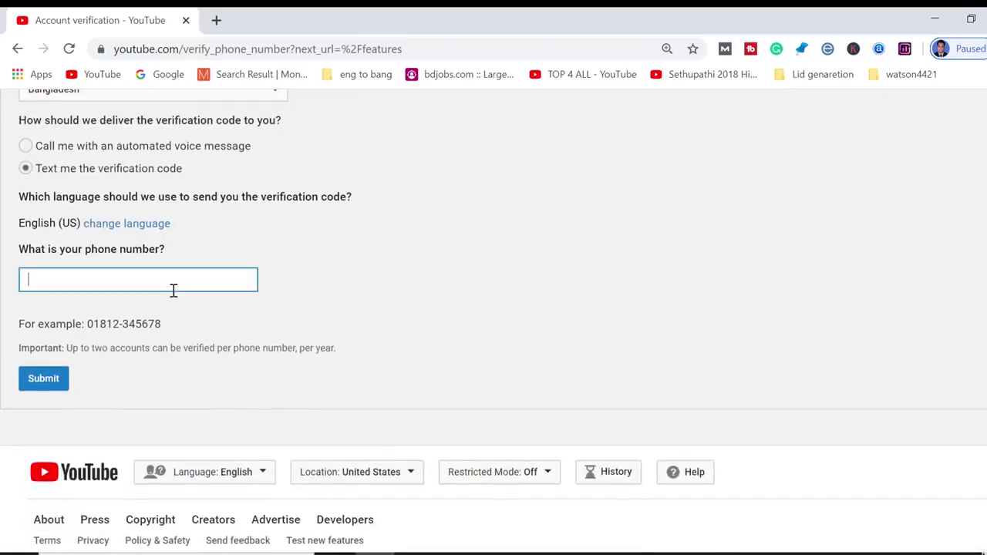
drag(172, 324, 68, 325)
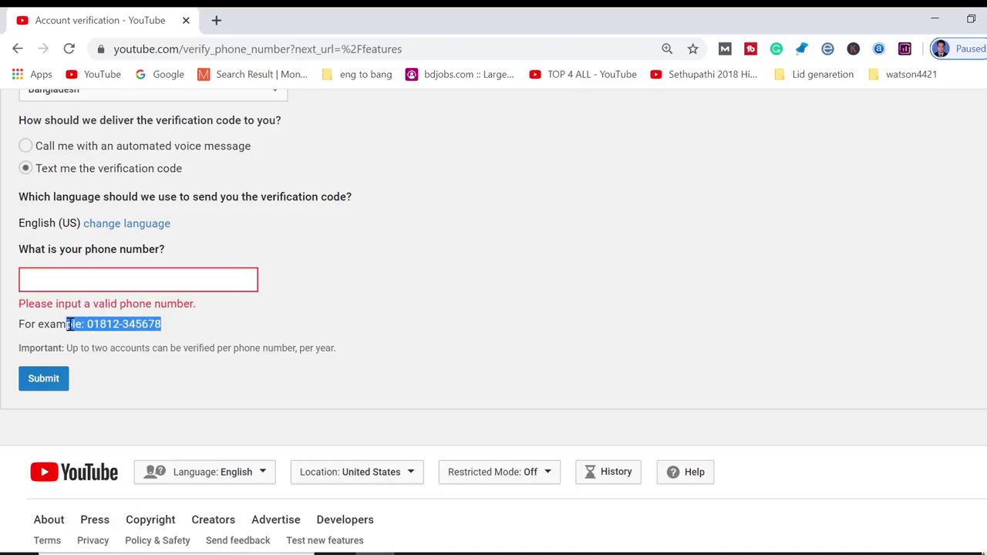
click(156, 277)
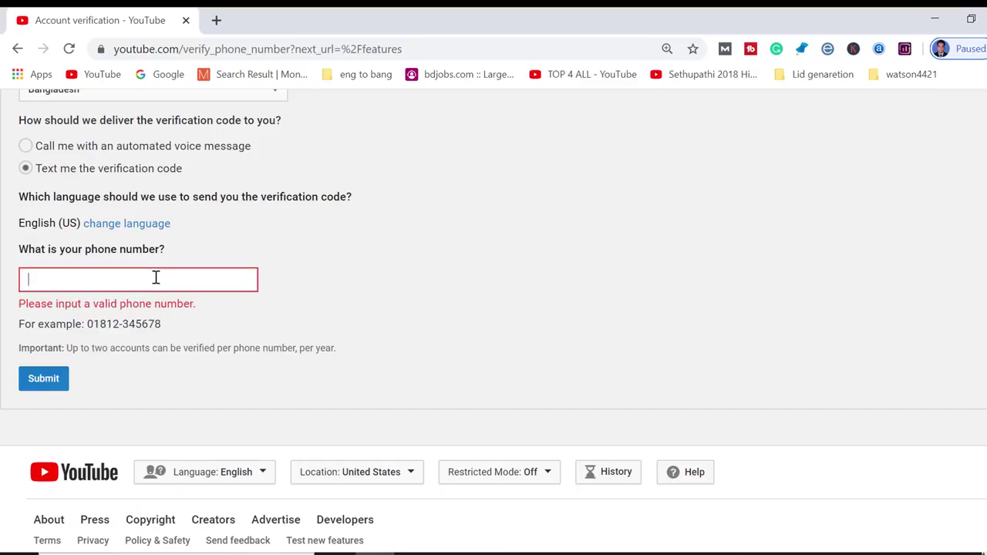
text(0195)
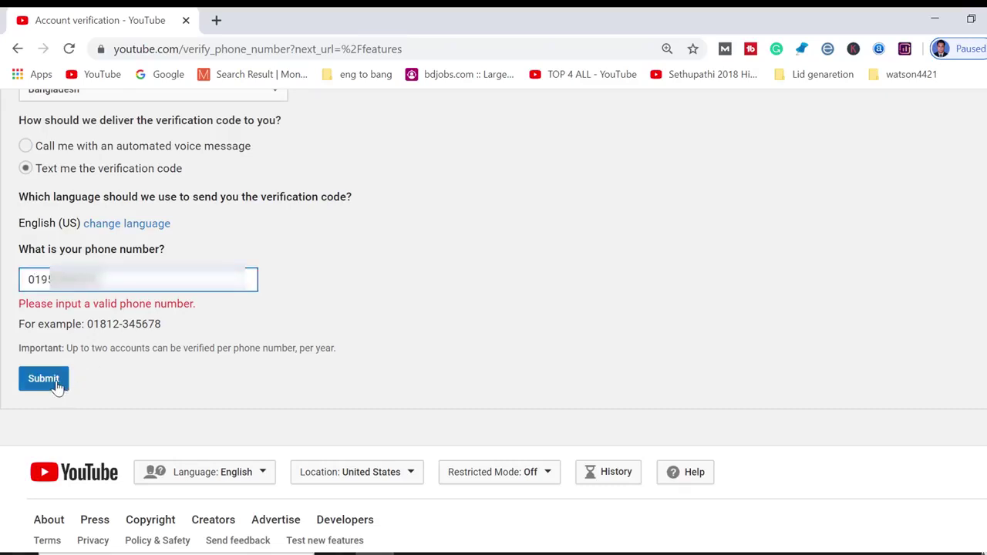
click(57, 384)
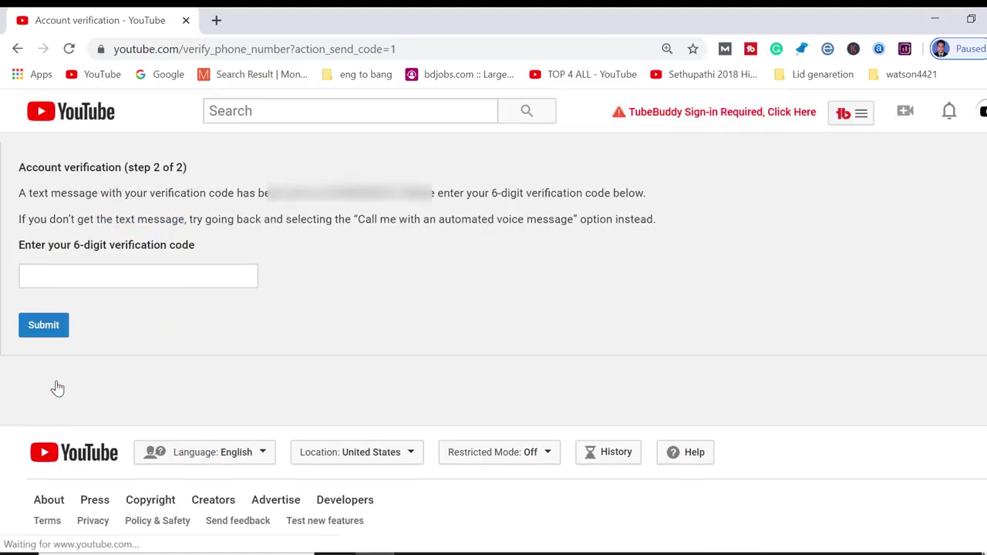
- Enter the 6-digit verification code received by text and submit it
click(172, 278)
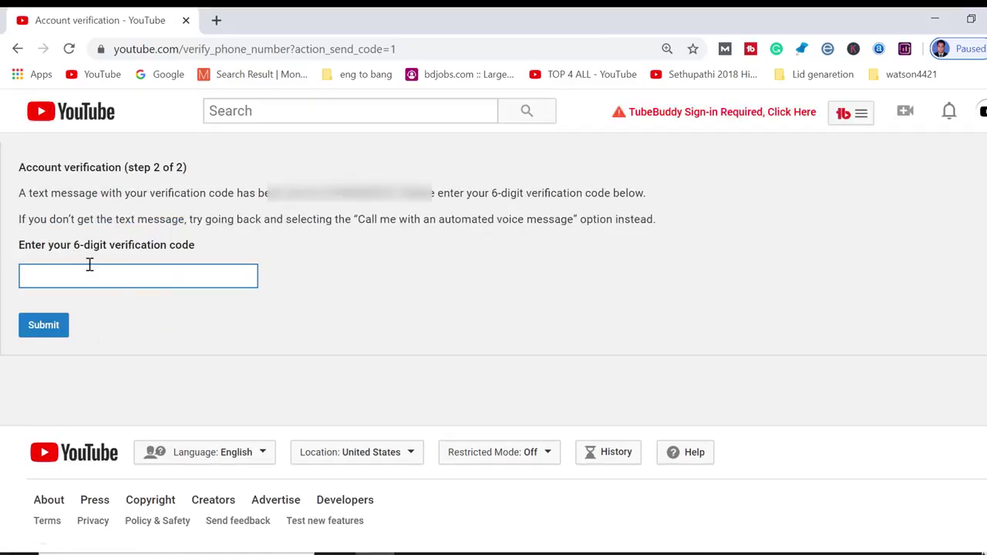
click(148, 276)
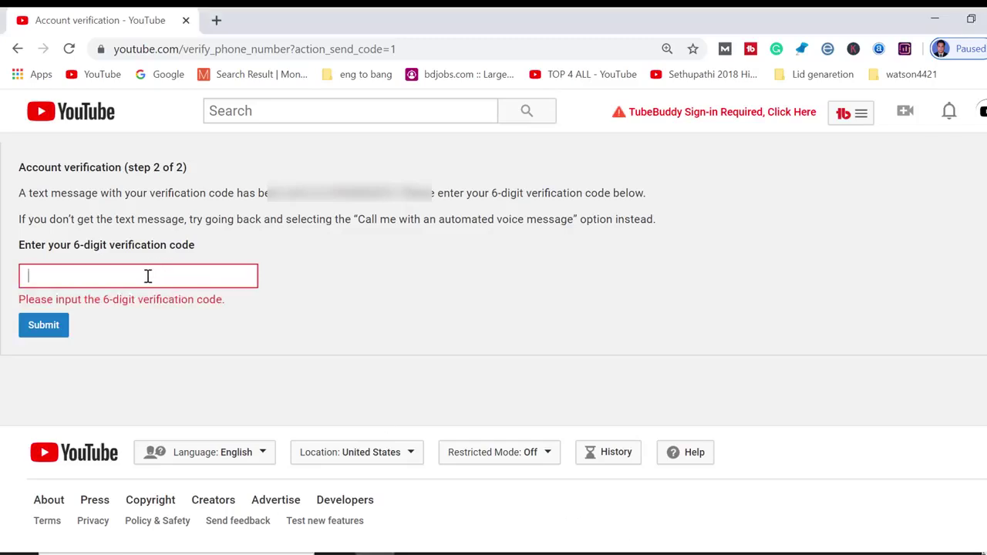
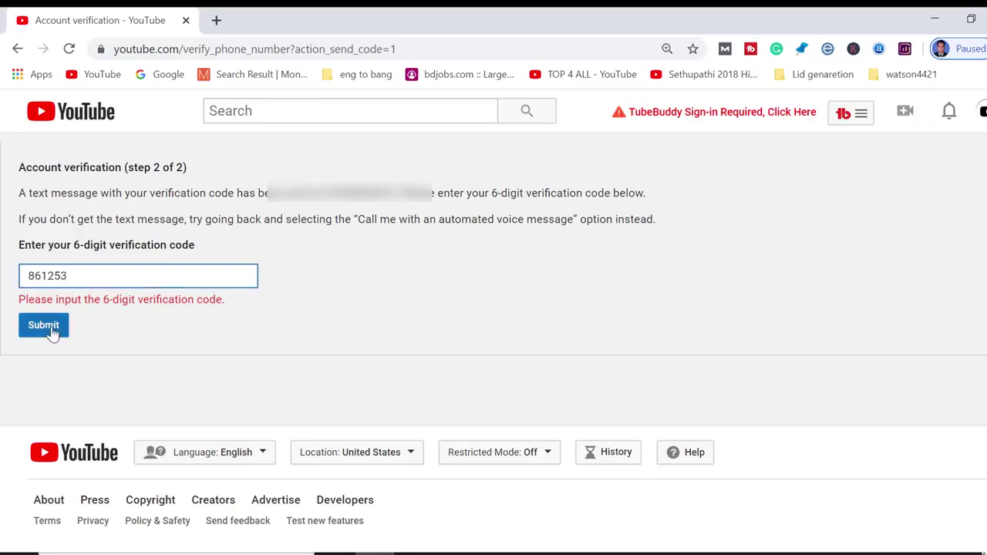
click(49, 332)
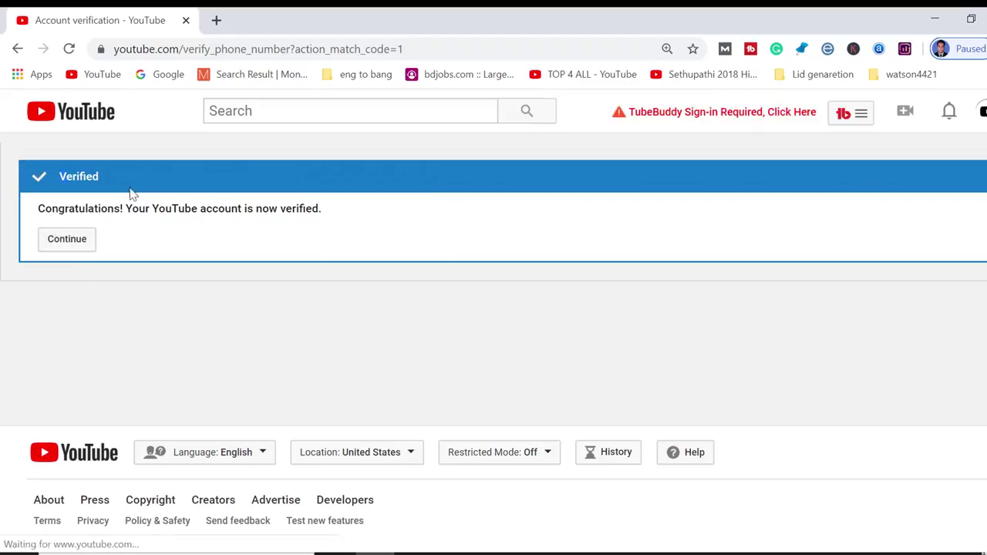
- Highlight the Verified confirmation message, then continue back to Status and features
drag(24, 151, 361, 214)
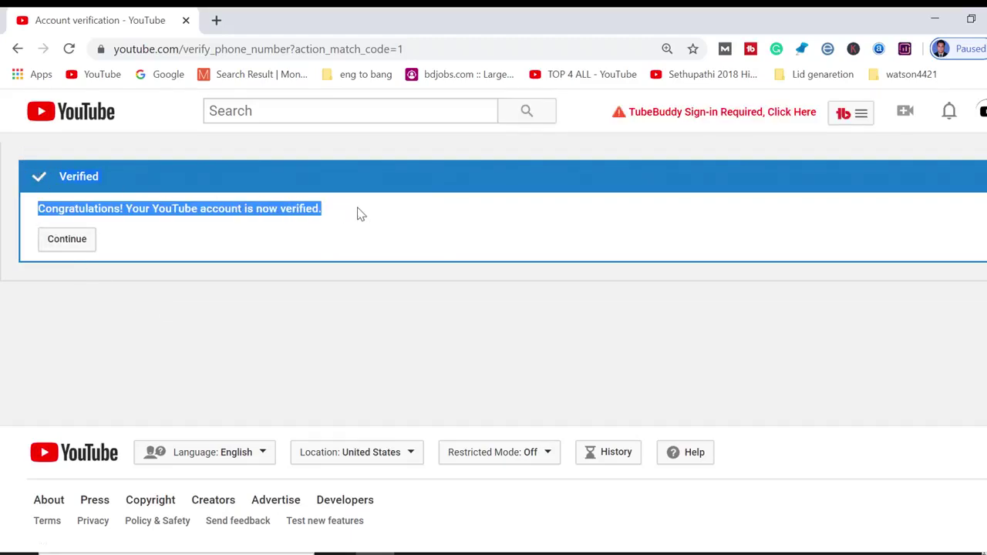
click(360, 214)
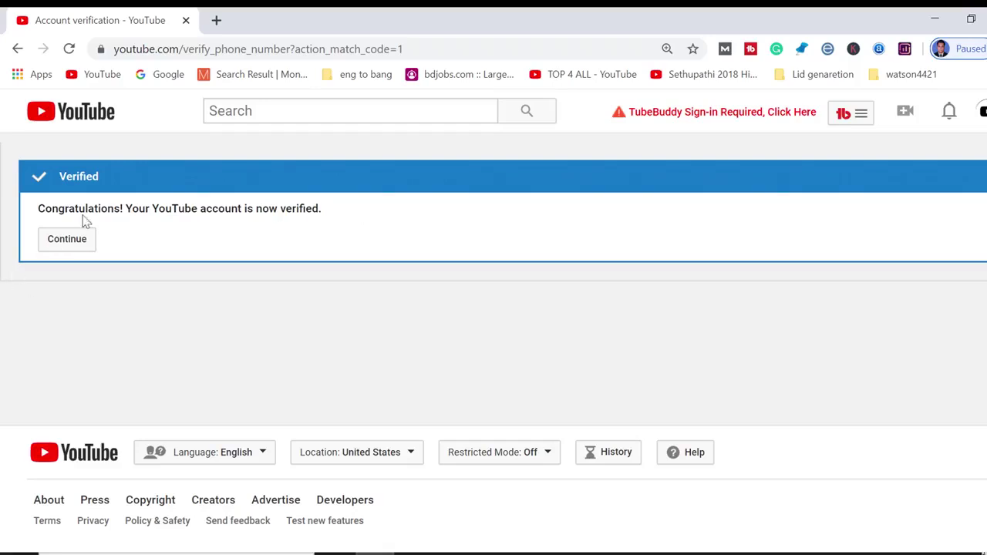
click(82, 237)
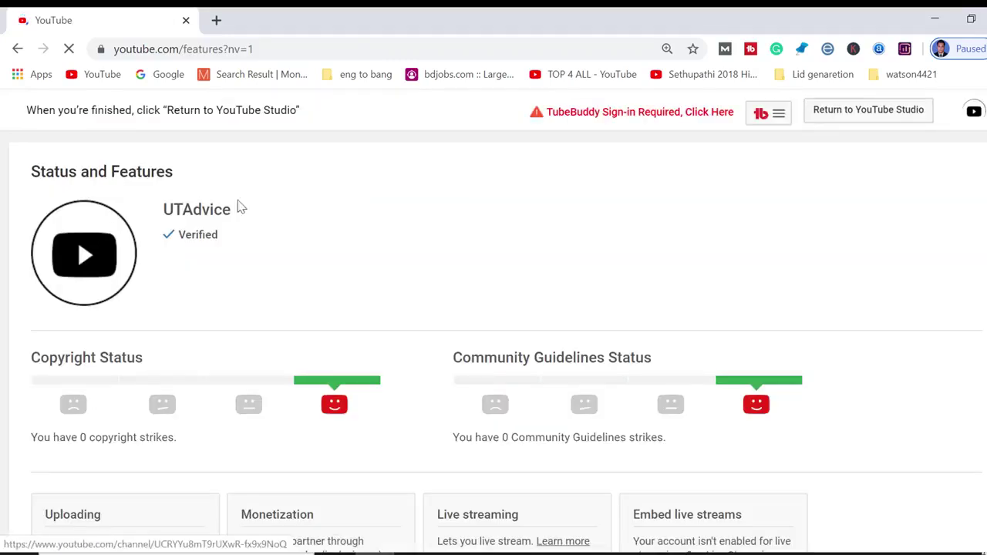
- Check the channel's Verified status and confirm the Custom thumbnails card reads Enabled
drag(218, 242, 162, 240)
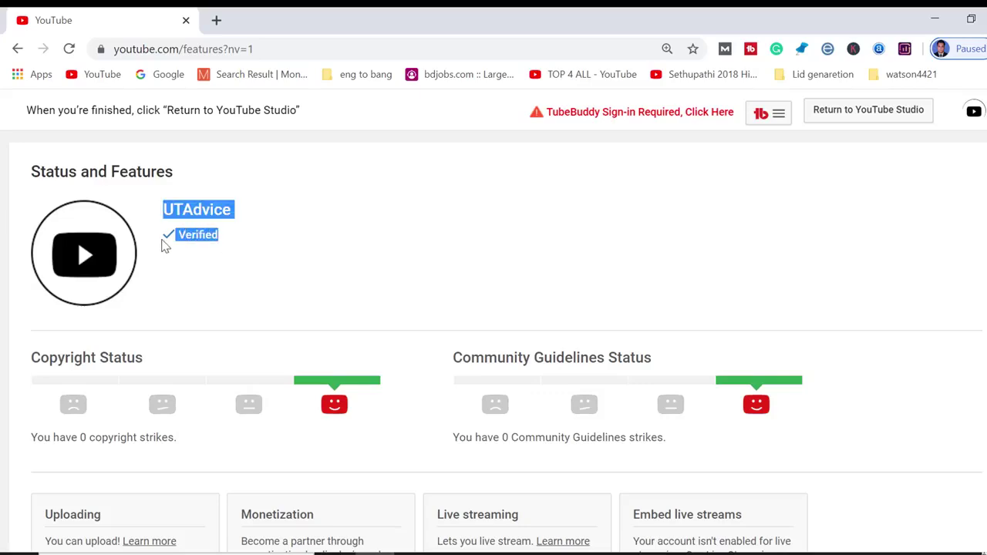
click(276, 247)
scroll(412, 250, down, 5)
scroll(517, 250, down, 1)
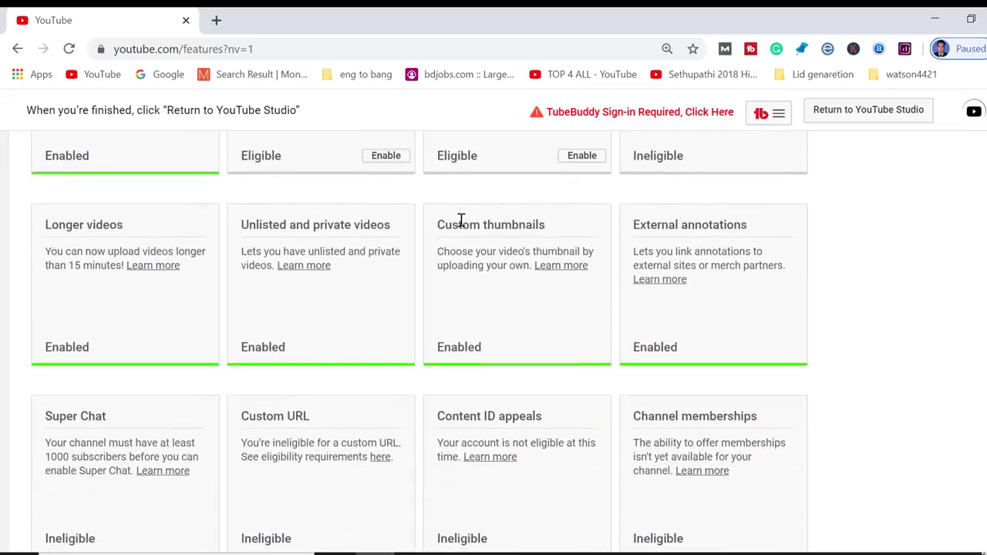
drag(437, 224, 598, 287)
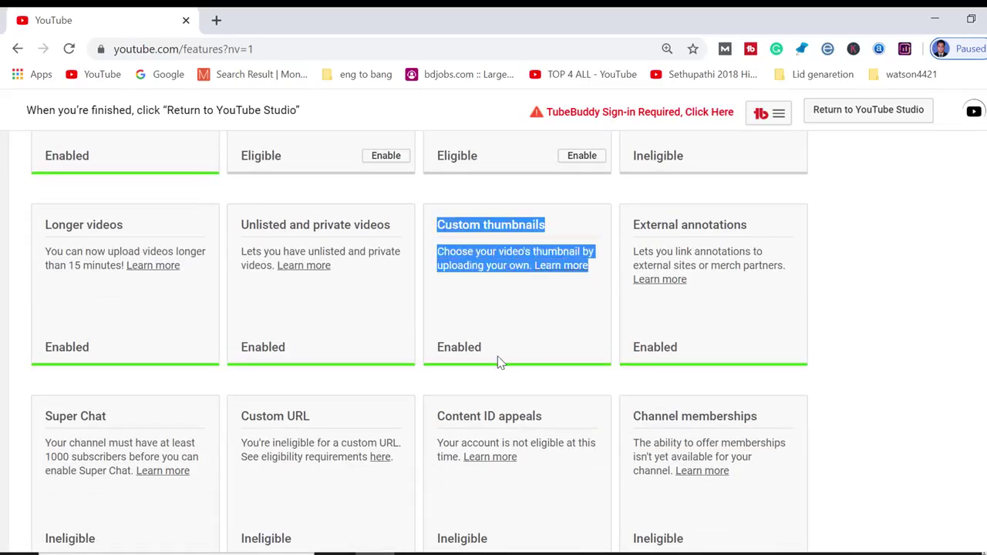
double_click(437, 348)
click(552, 321)
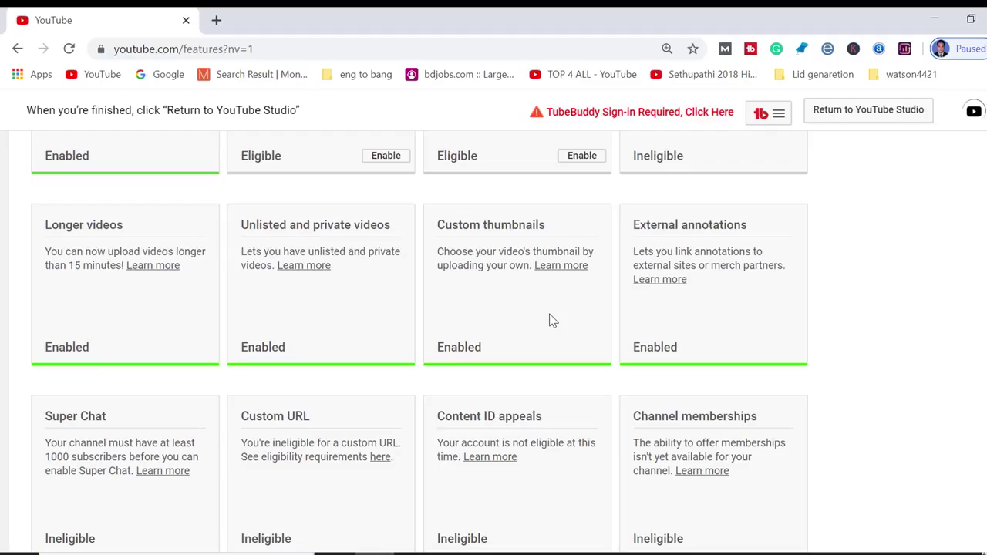
- Back in PowerPoint, highlight 'Gain 100 Subscribers' in topic 3 of the outline slide
key(alt+Tab)
click(540, 253)
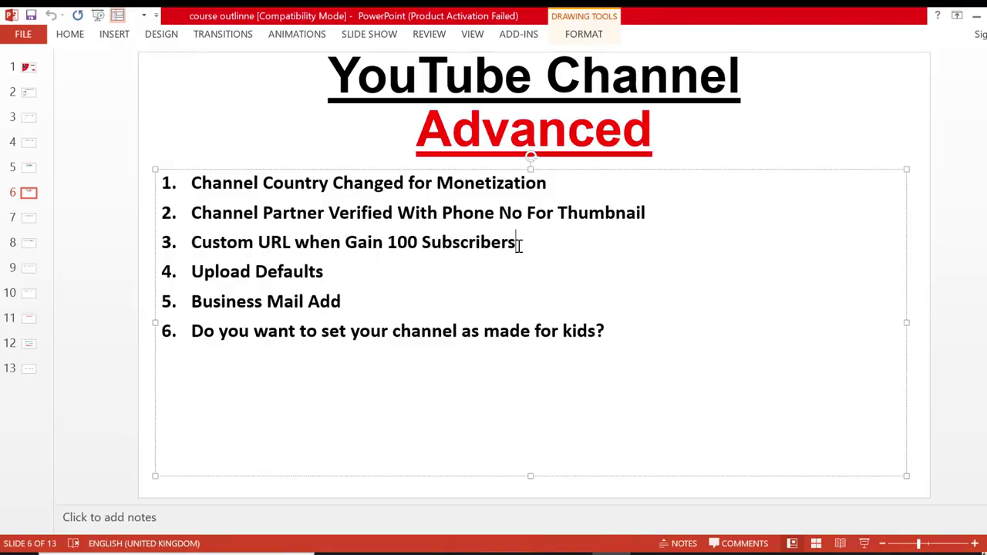
drag(474, 246, 194, 247)
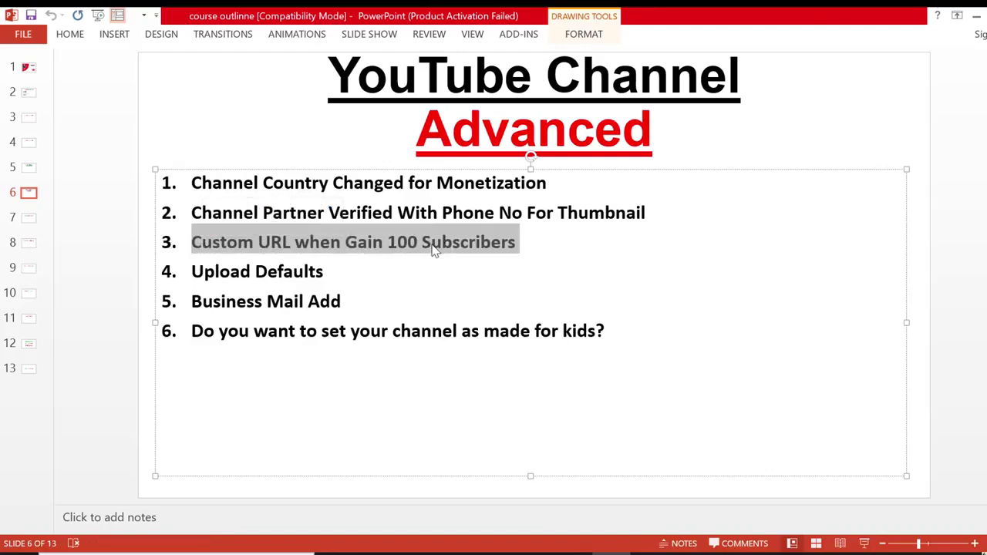
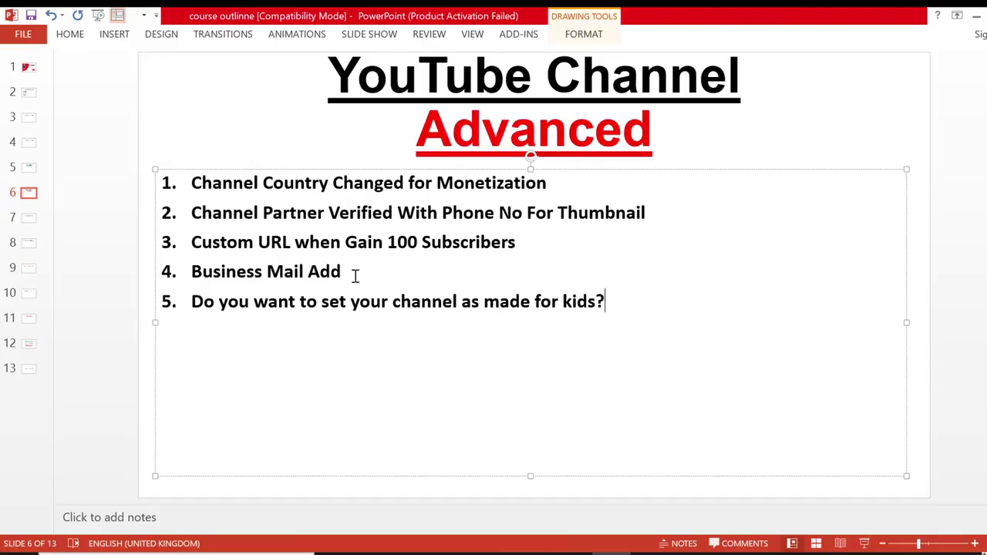
- Highlight the 'Business Mail Add' topic on slide 6 several times, then switch to the channel in Chrome
drag(345, 275, 208, 282)
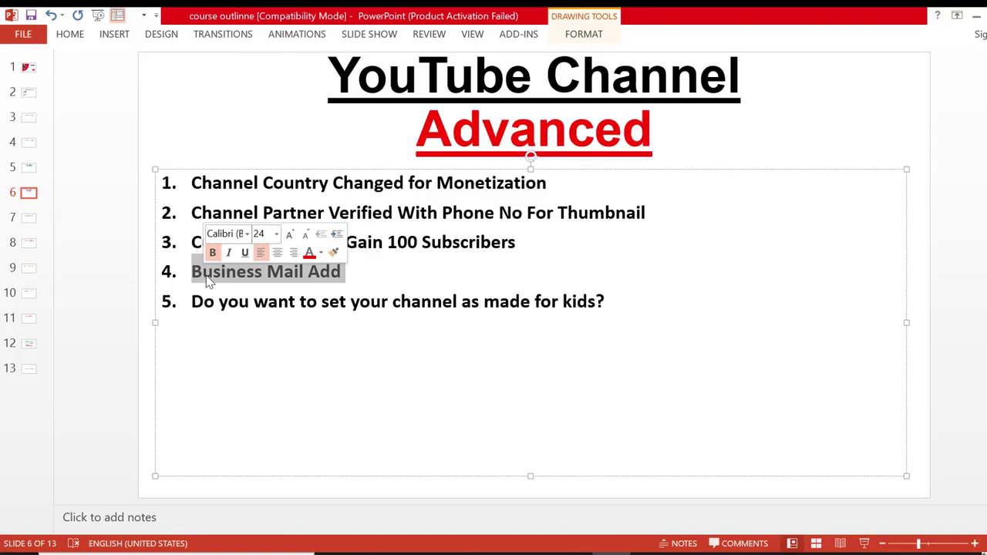
click(381, 272)
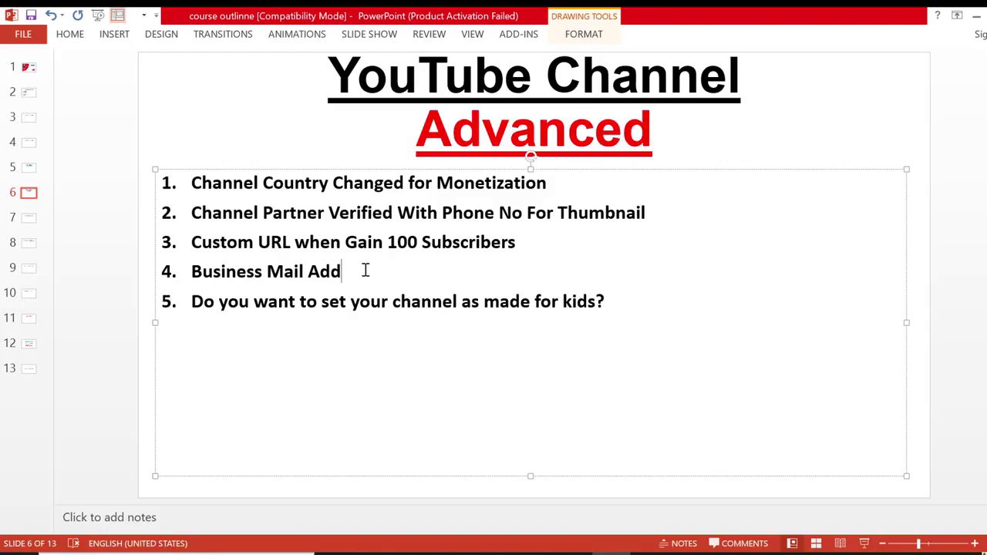
drag(341, 272, 199, 271)
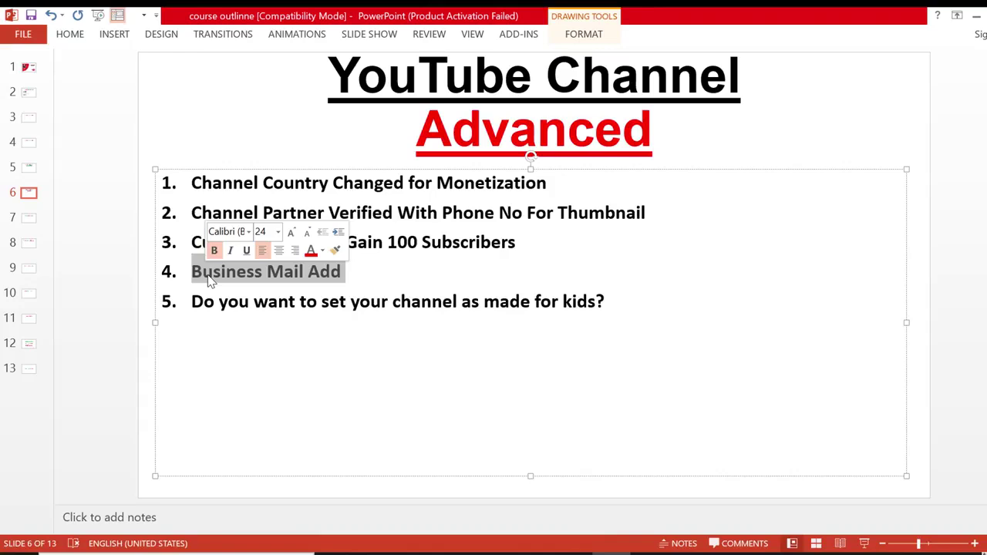
click(395, 272)
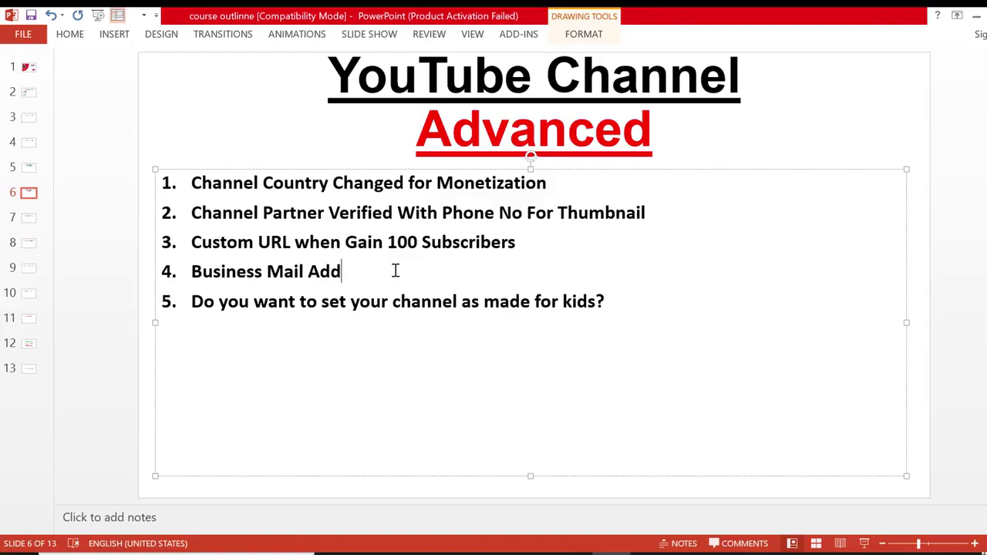
drag(357, 271, 196, 275)
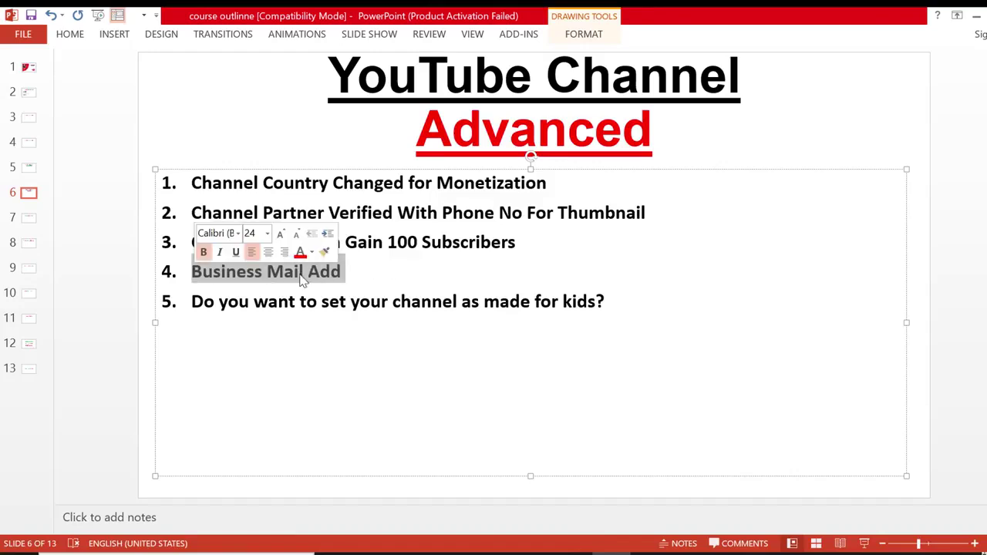
click(390, 276)
click(379, 554)
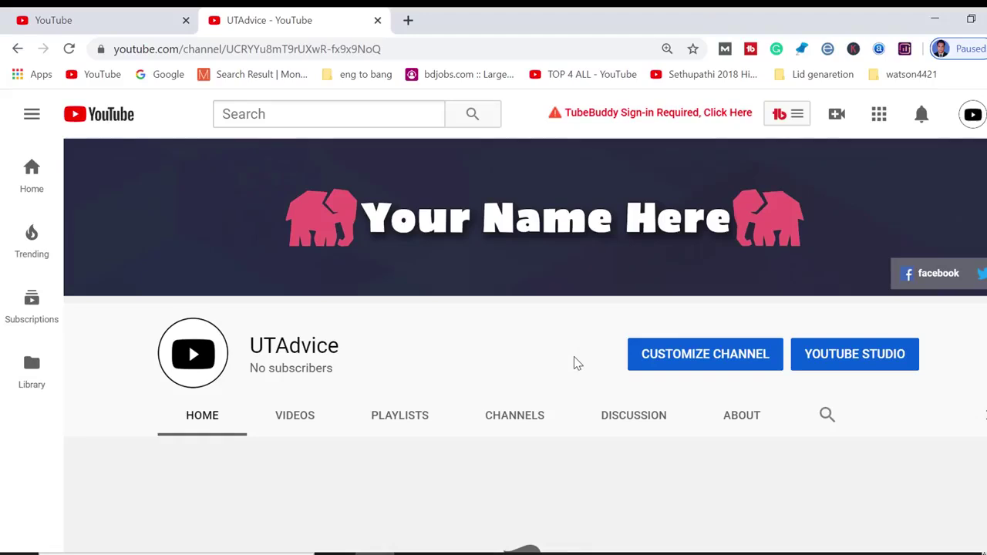
- Open the UTAdvice channel's About tab and scroll through its contents
scroll(641, 371, down, 1)
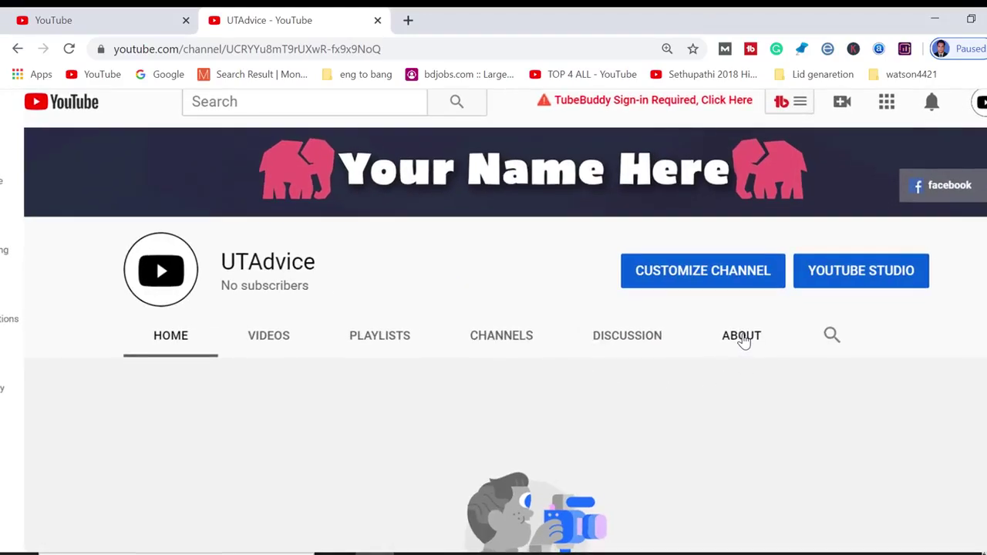
click(742, 339)
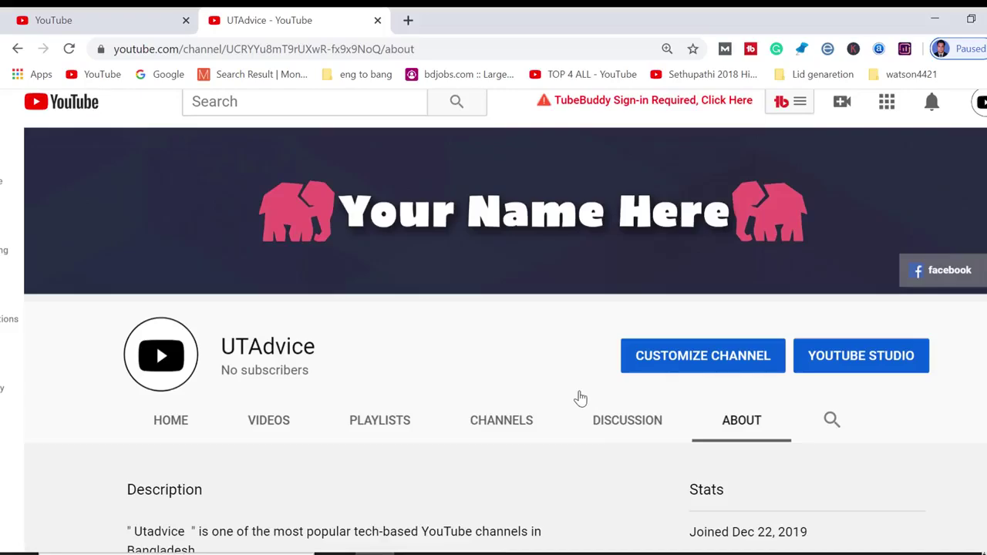
scroll(540, 396, down, 4)
scroll(471, 395, down, 1)
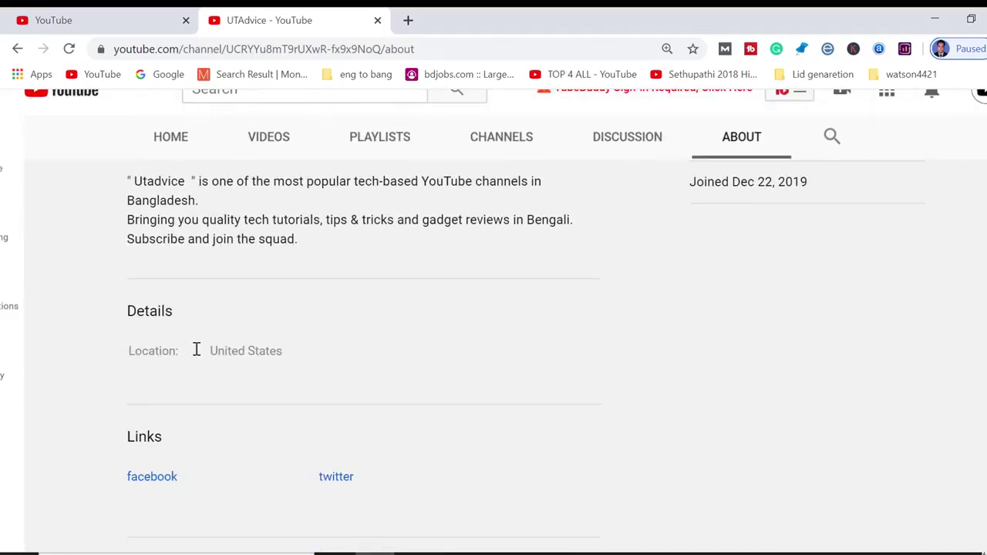
scroll(348, 267, up, 2)
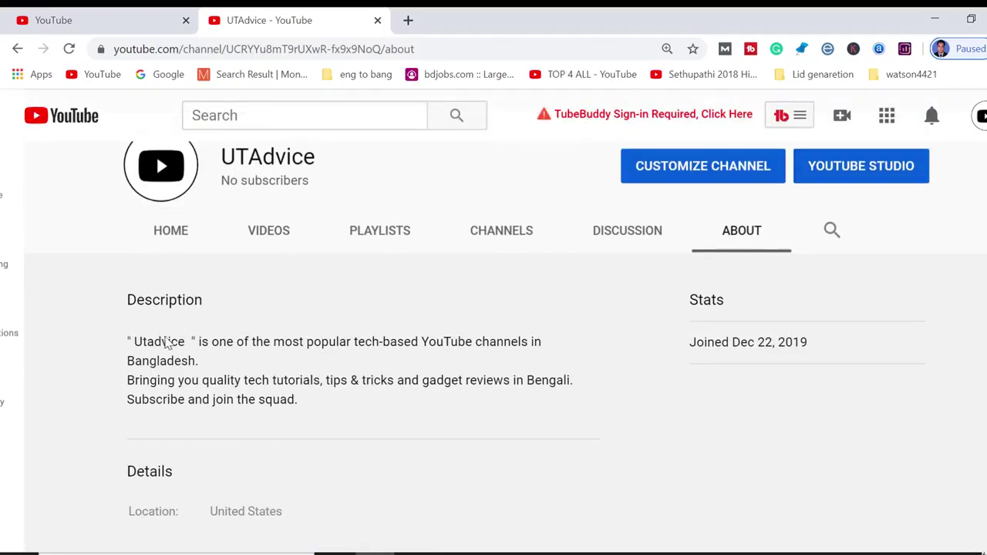
scroll(178, 348, down, 1)
- Go to the editable Customize channel view with the business-inquiries email and location fields
drag(323, 449, 368, 419)
scroll(370, 418, down, 1)
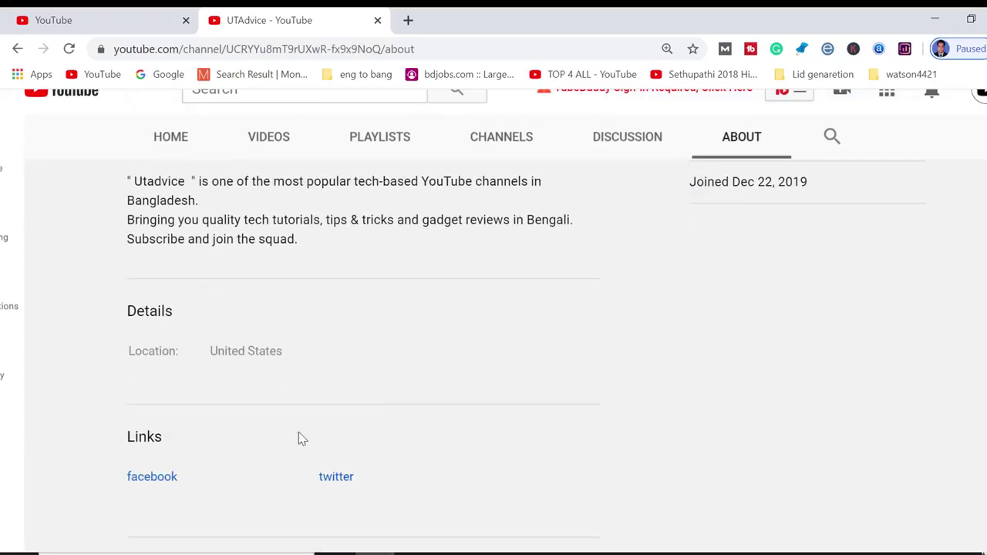
scroll(696, 432, up, 1)
scroll(697, 432, up, 3)
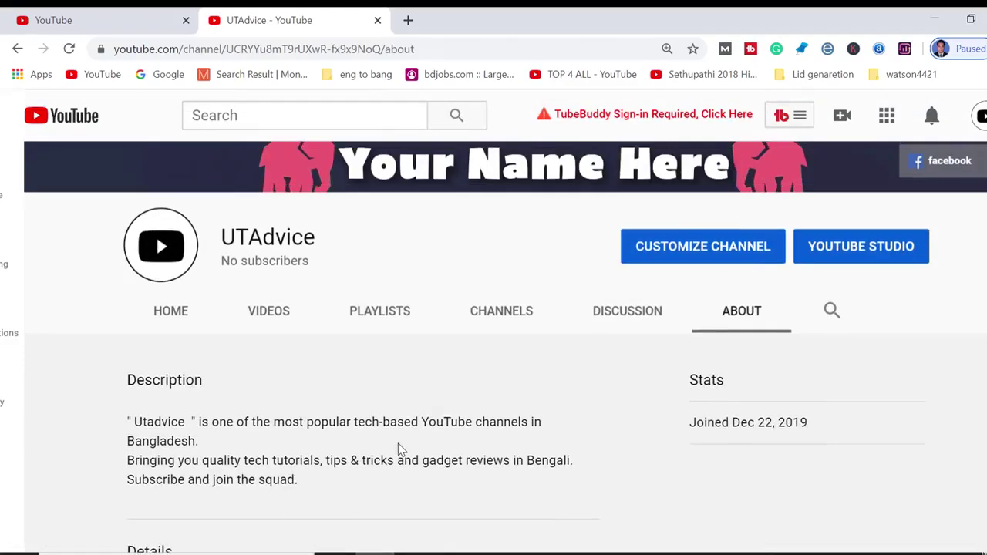
click(674, 252)
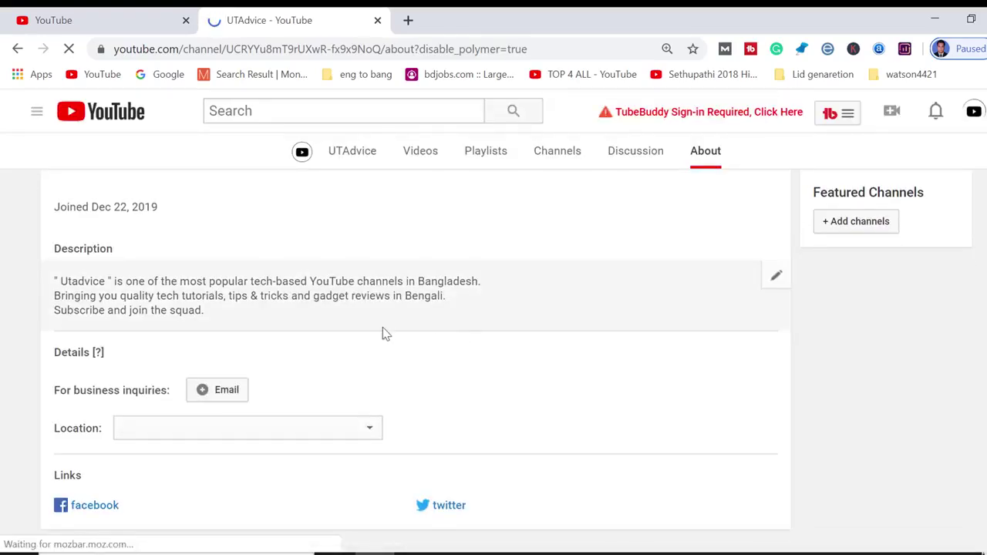
scroll(135, 322, down, 1)
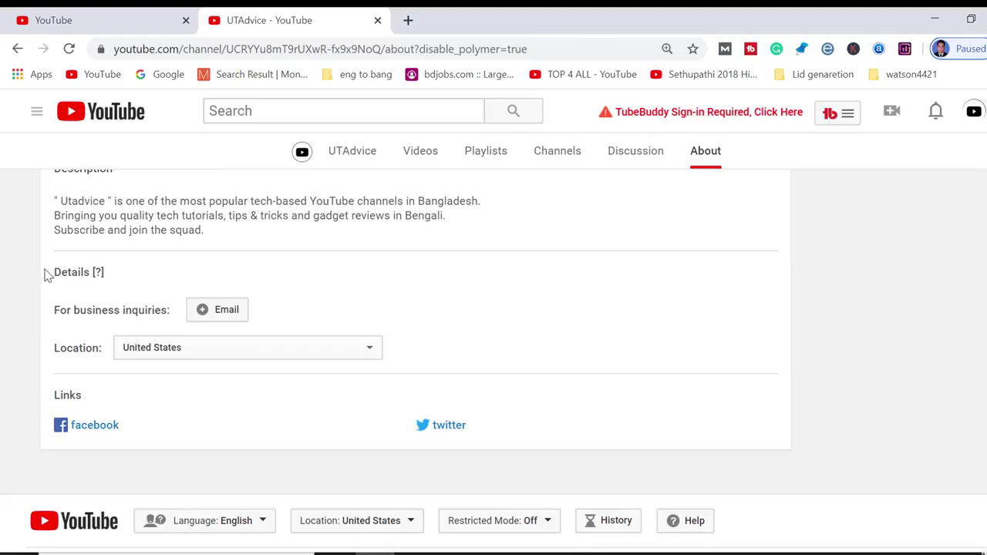
- Add the channel owner's e-mail address as the business-inquiries email and save it
drag(45, 275, 345, 301)
click(345, 301)
click(226, 312)
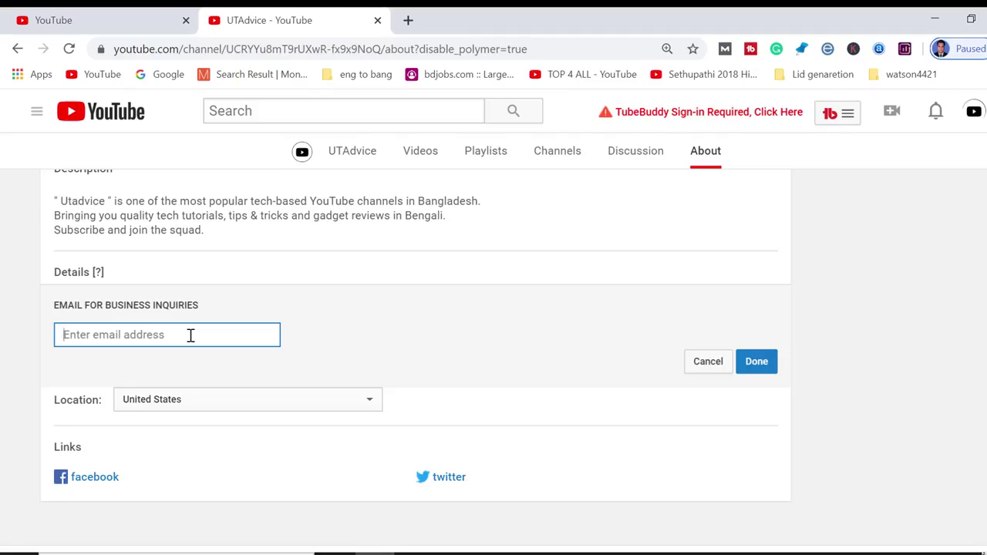
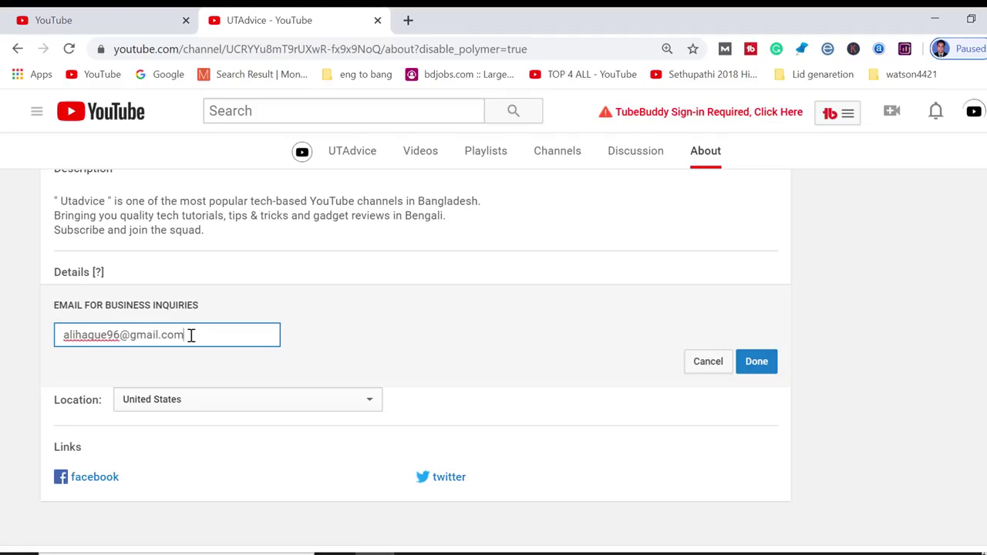
click(763, 370)
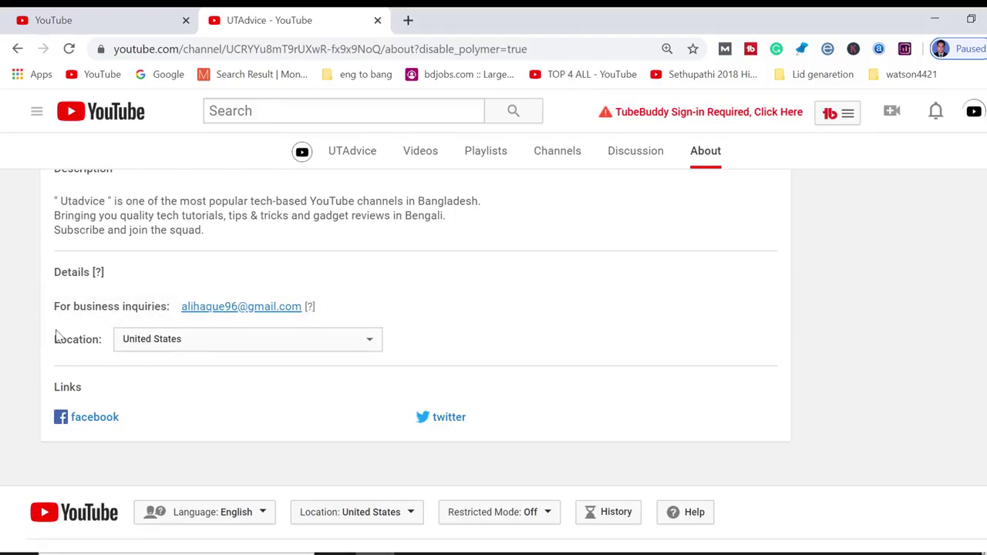
- Review the About details showing the email and United States location, then return to PowerPoint
mouse_move(310, 306)
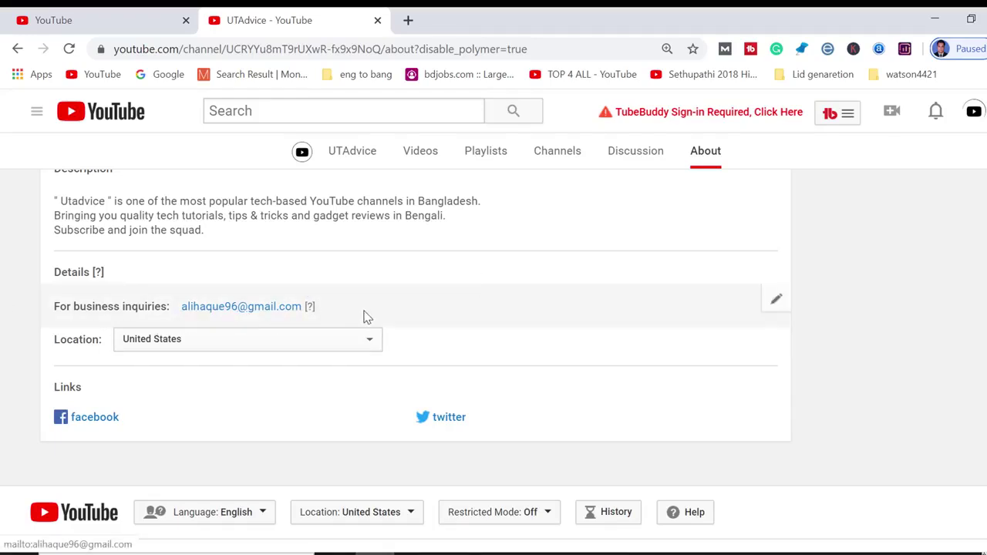
scroll(490, 372, up, 2)
scroll(587, 487, up, 1)
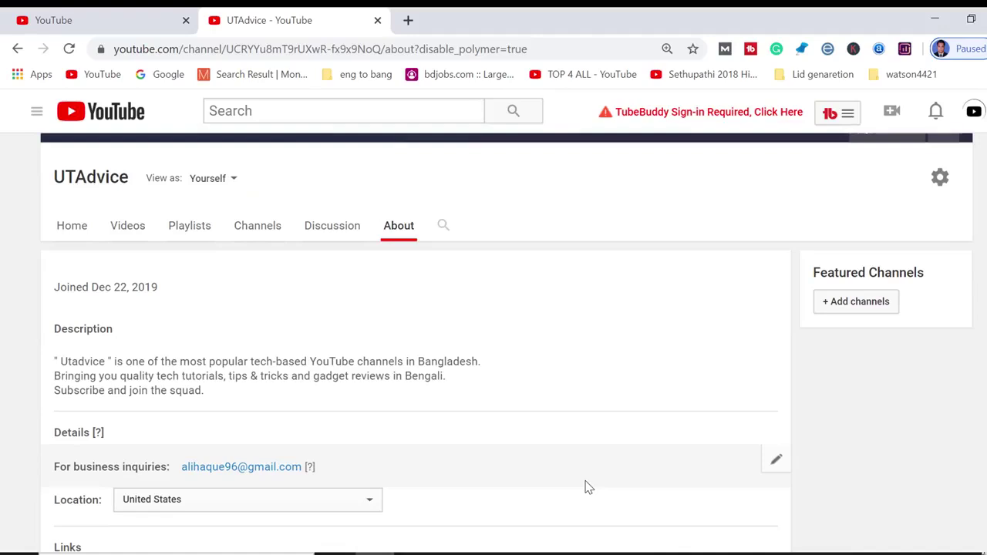
scroll(586, 487, down, 2)
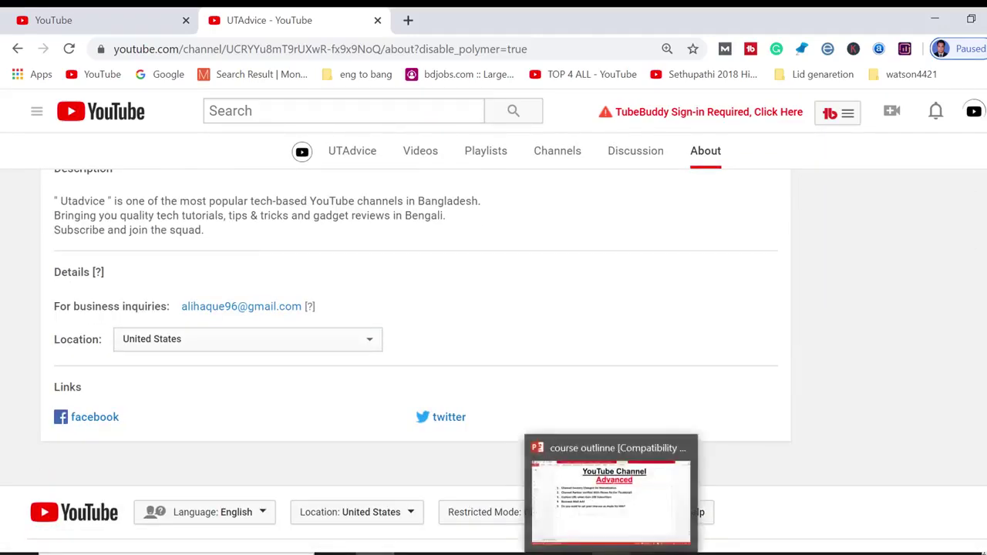
click(609, 552)
- Highlight outline item 5 about made-for-kids settings, then return to the YouTube Studio dashboard
drag(192, 302, 618, 303)
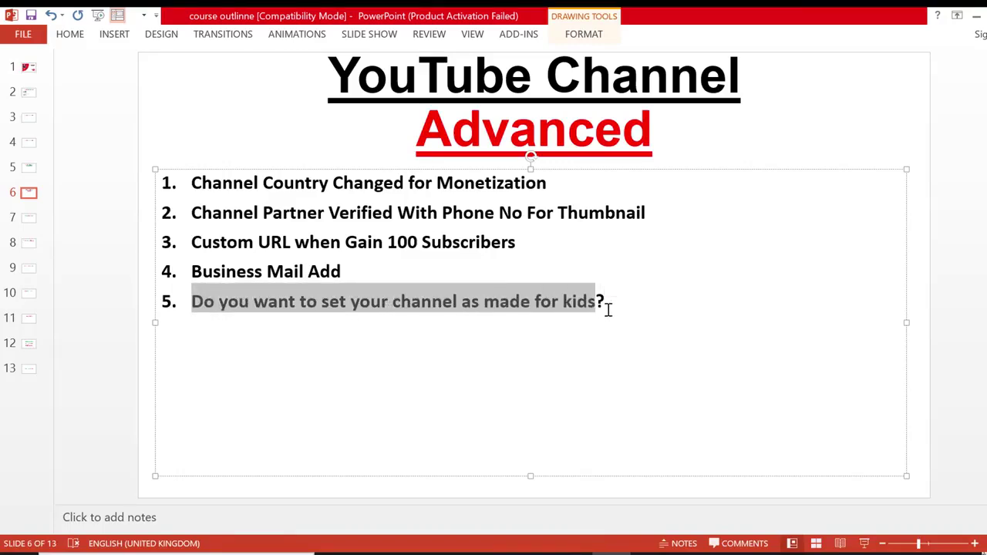
click(611, 300)
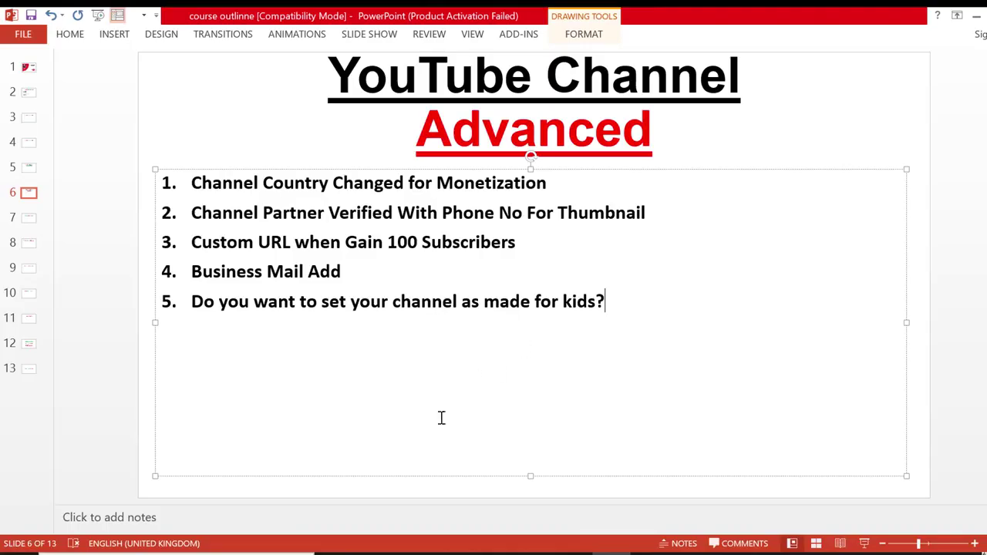
click(378, 554)
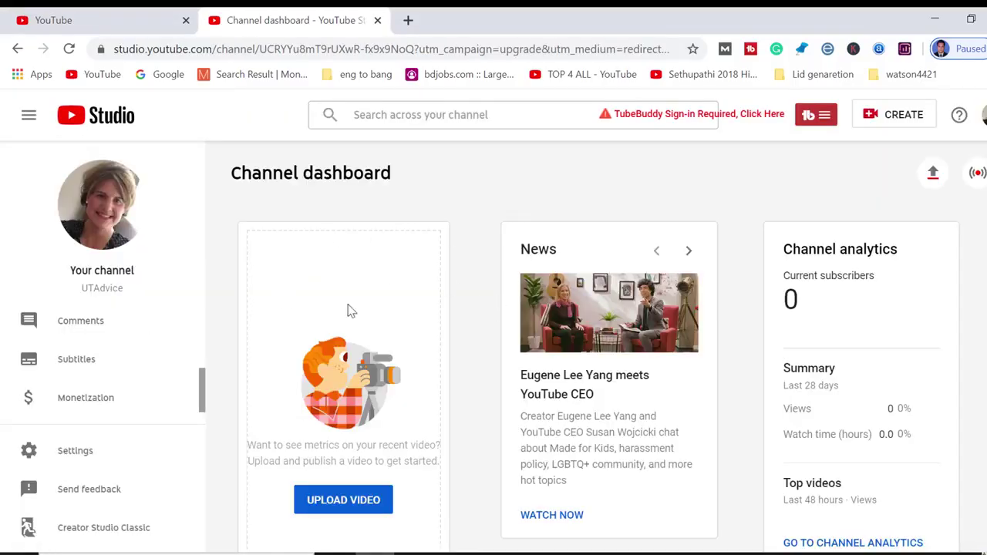
- Go to Settings > Channel > Advanced settings and highlight the made-for-kids audience question
click(76, 452)
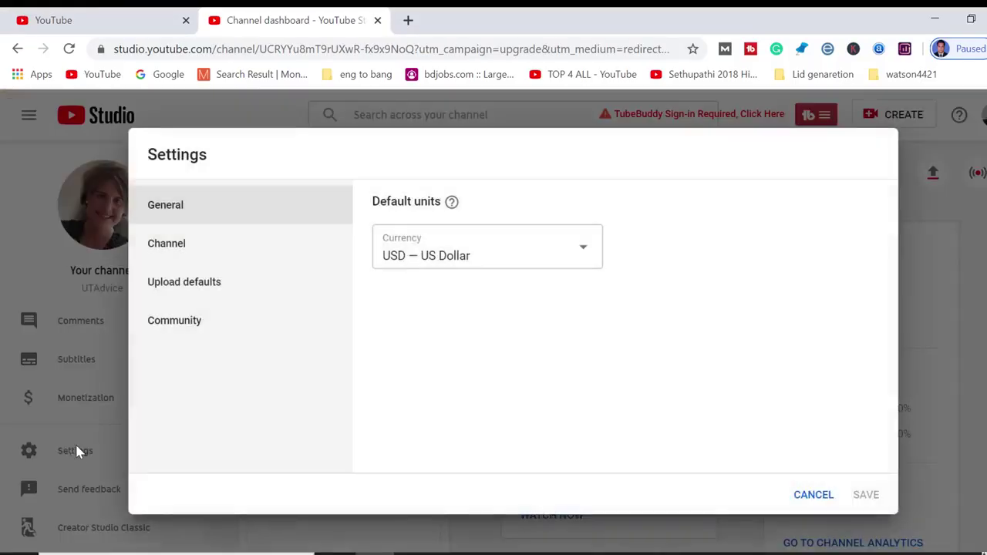
click(195, 245)
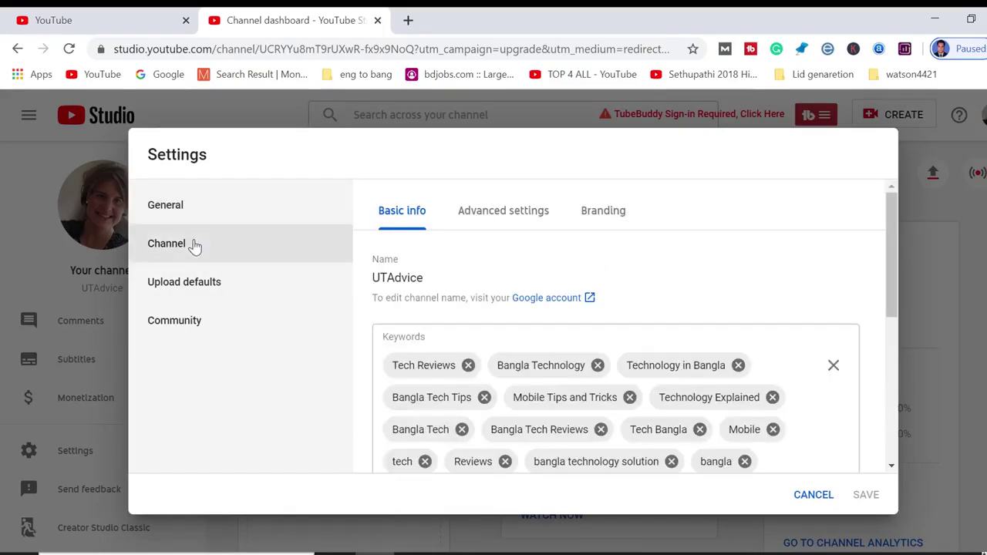
click(509, 218)
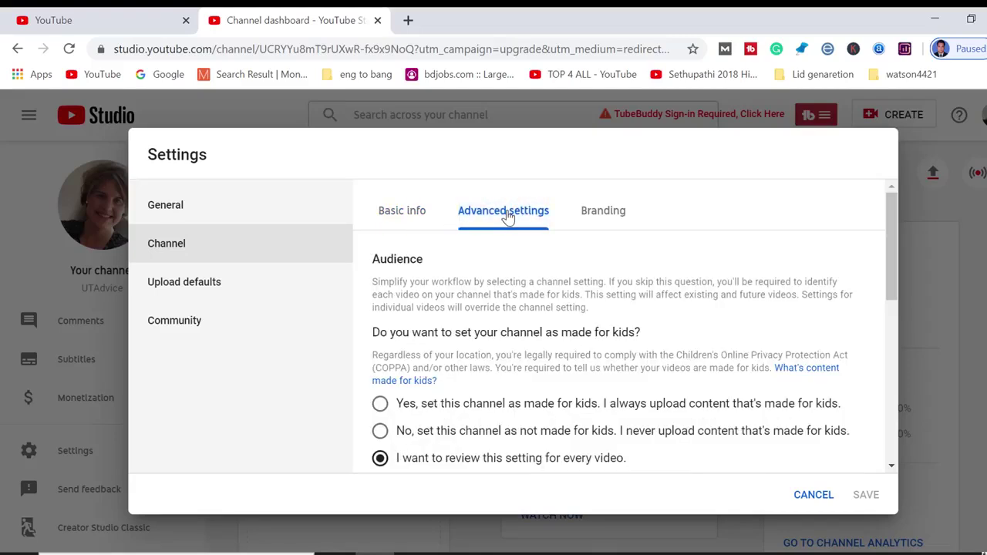
scroll(547, 260, down, 1)
scroll(474, 288, up, 1)
drag(374, 333, 661, 335)
click(661, 334)
scroll(632, 358, down, 1)
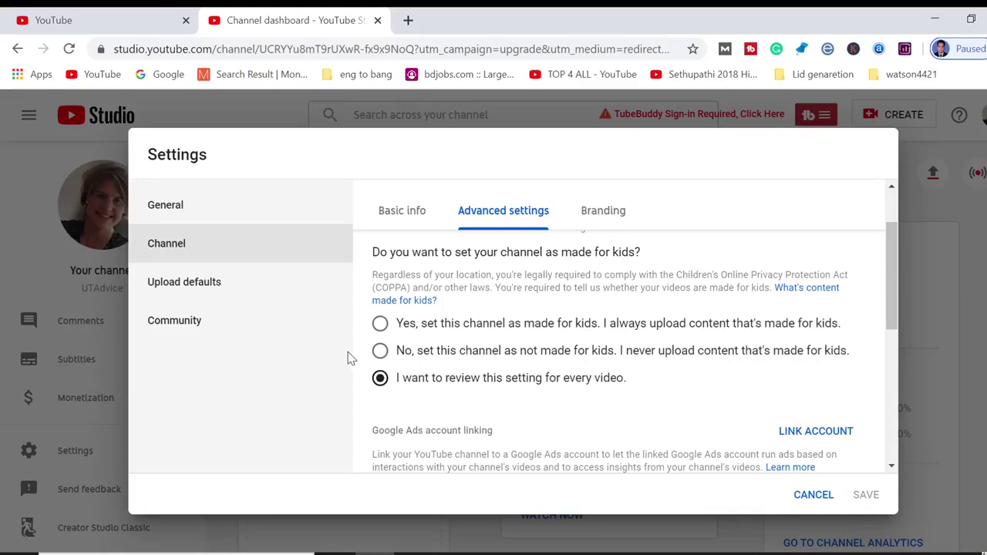
- Try the audience options: not made for kids, made for kids, and review per video
click(380, 351)
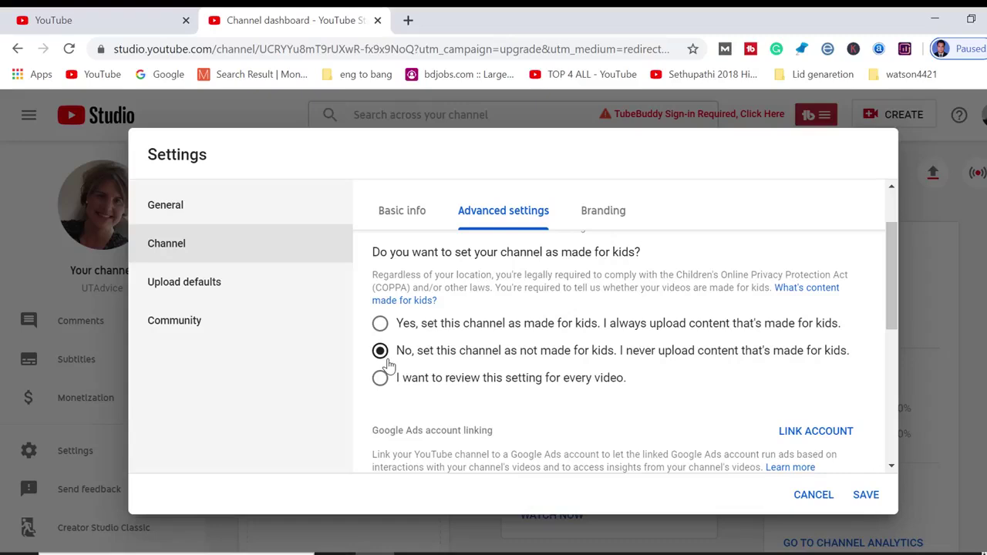
click(380, 324)
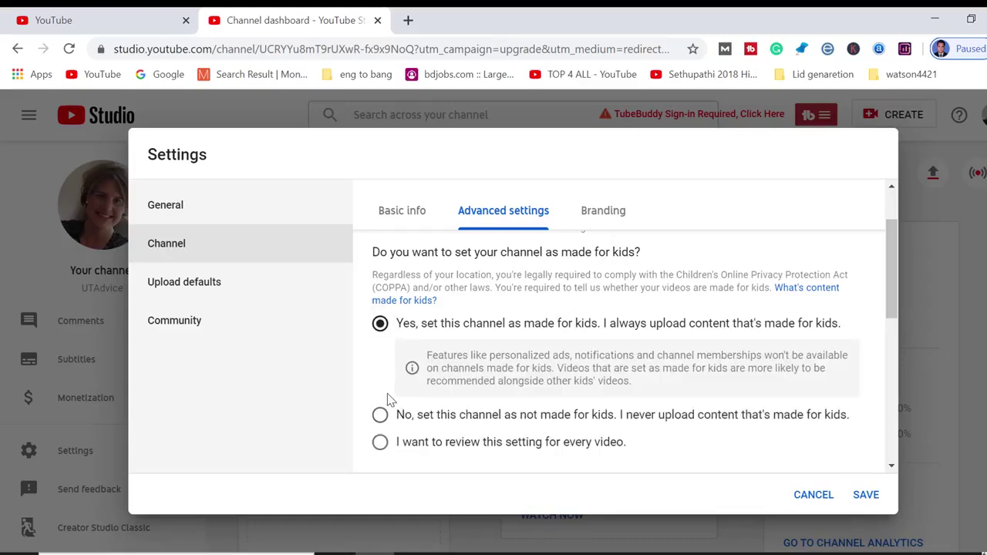
scroll(366, 374, down, 1)
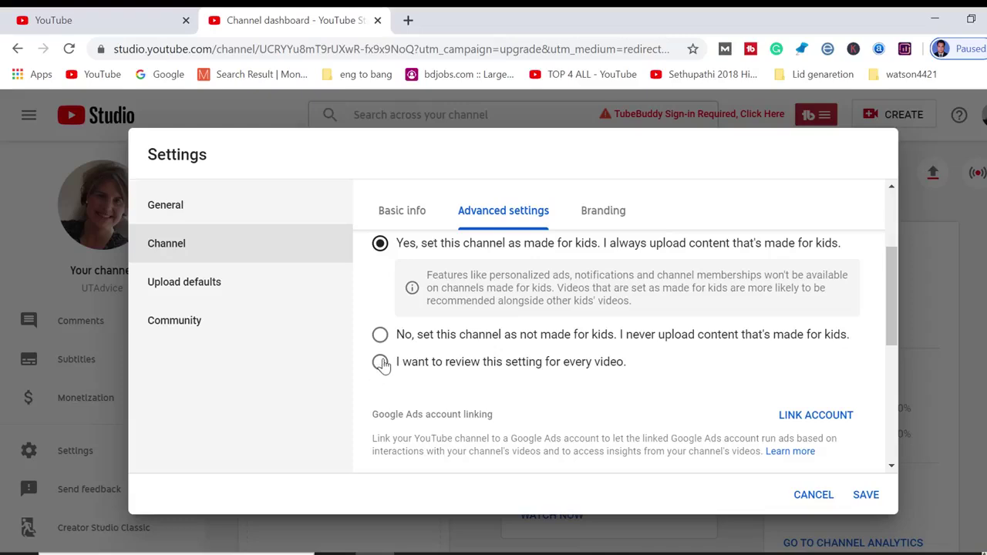
click(380, 361)
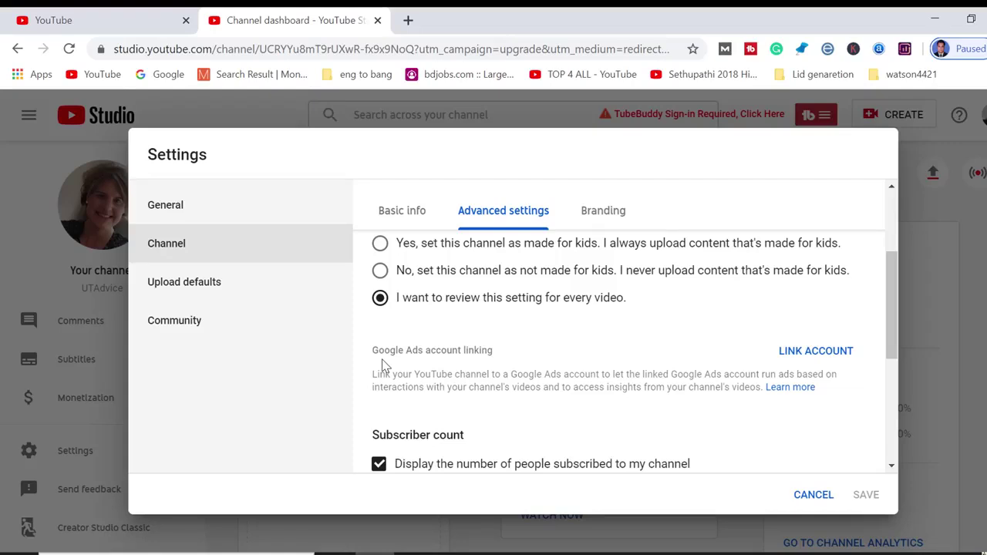
- Set the channel as not made for kids, save, and highlight the PowerPoint outline list
scroll(386, 365, up, 1)
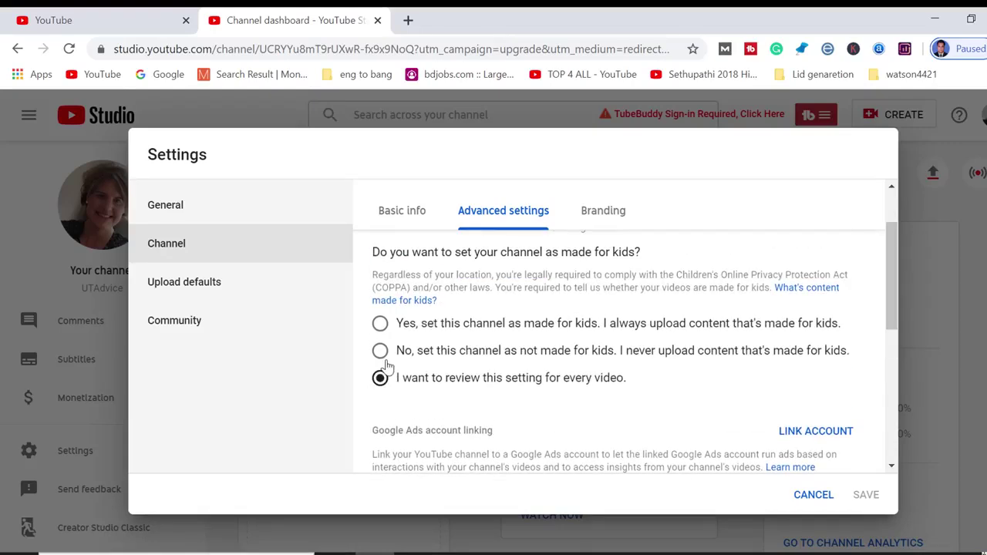
click(381, 352)
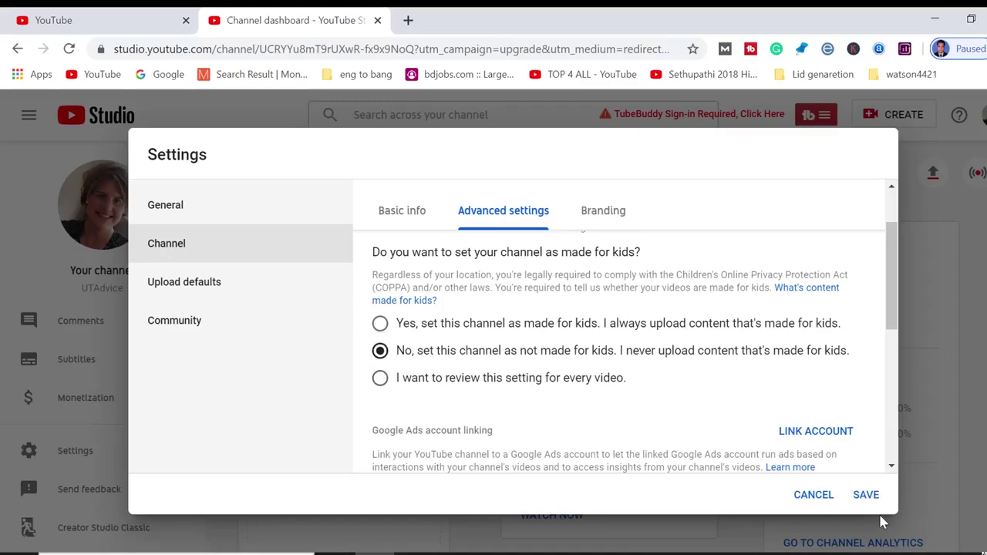
click(866, 498)
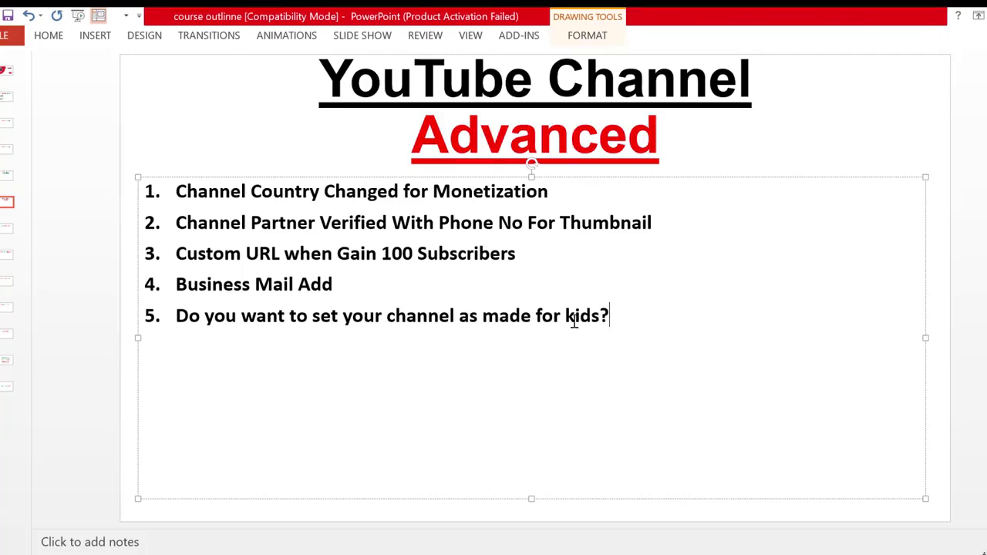
drag(575, 320, 150, 182)
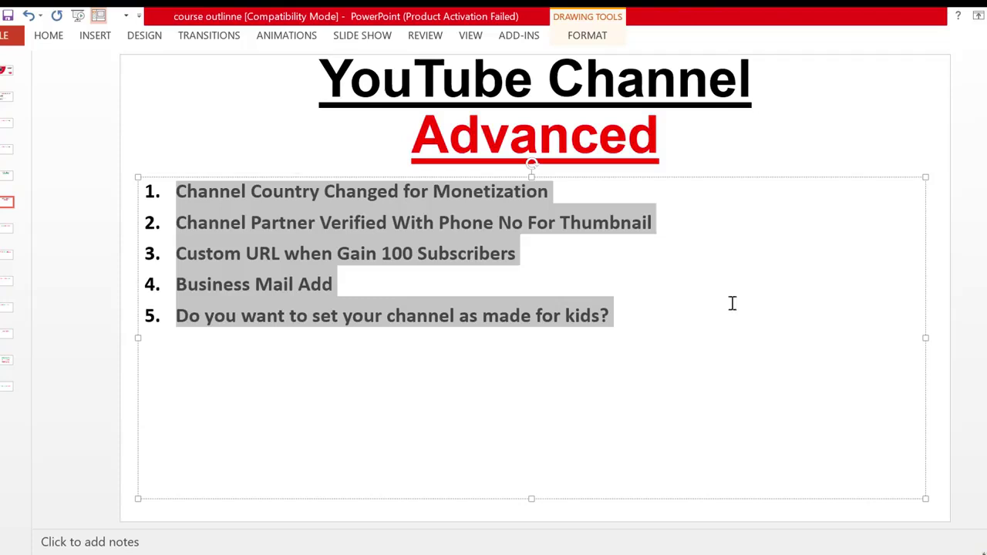
click(646, 309)
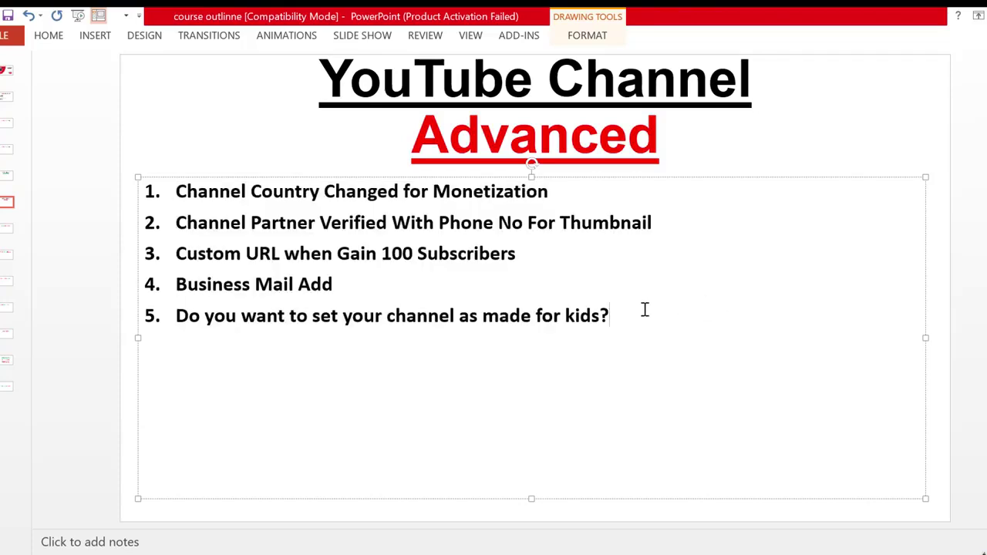